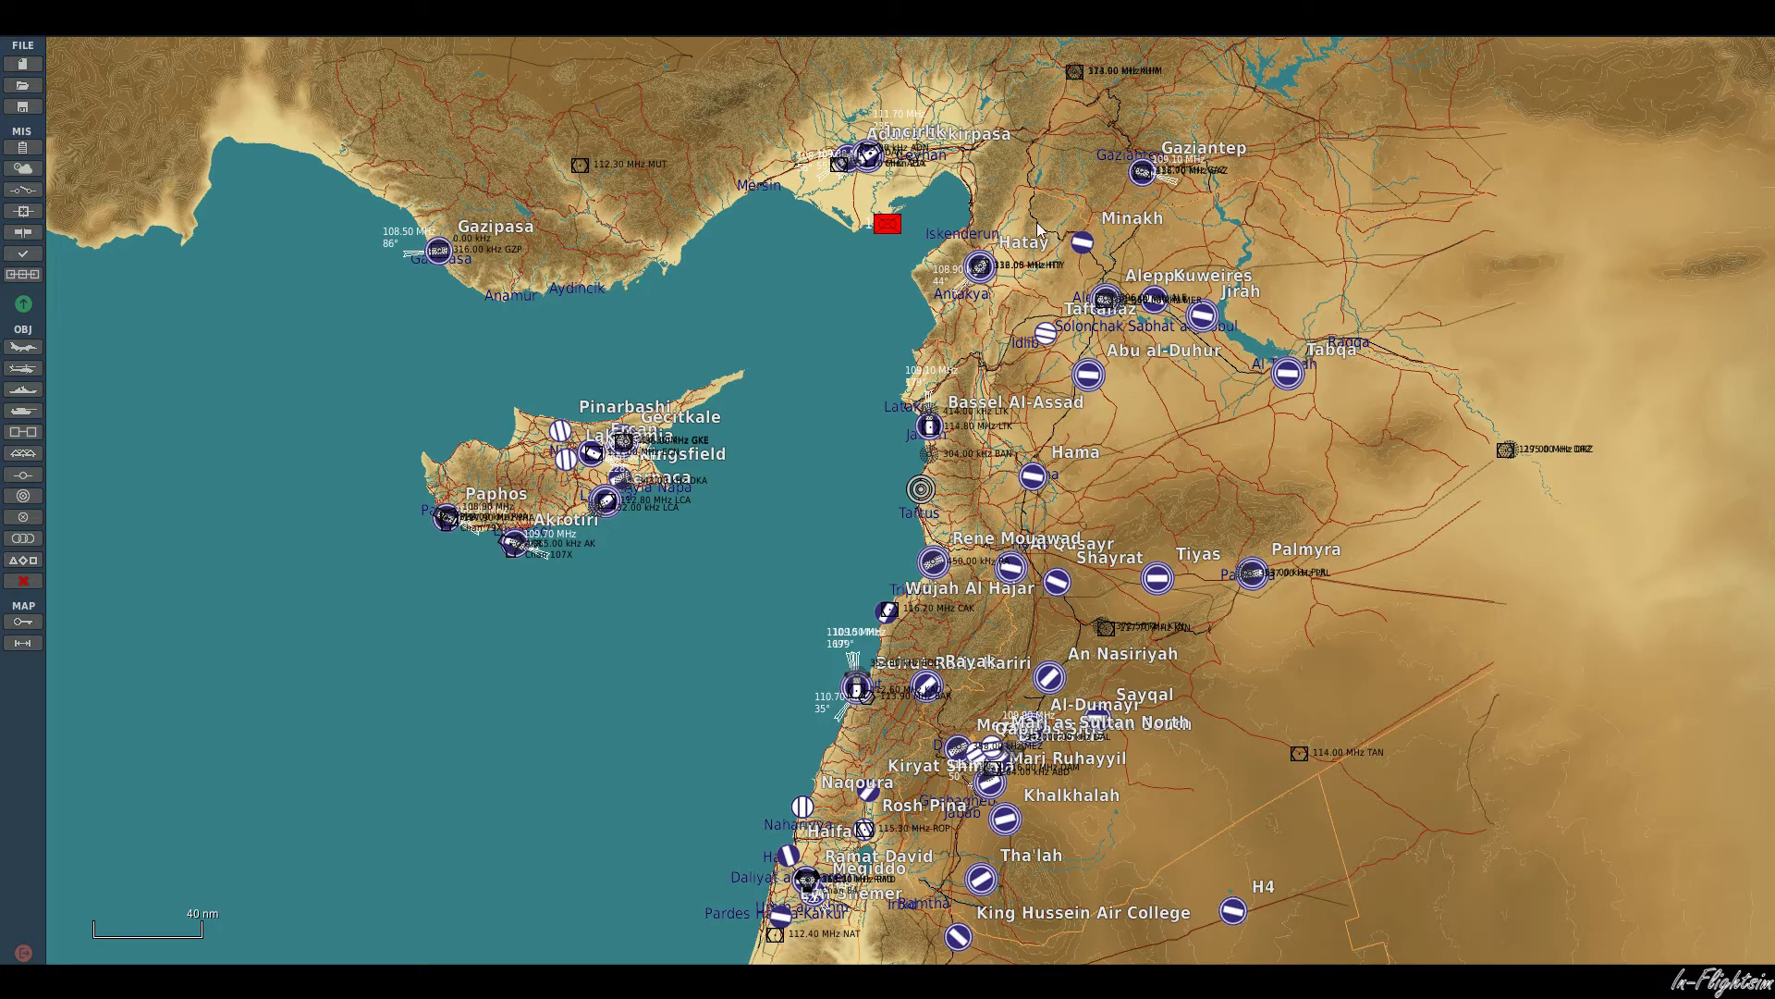
# Step: Zoom in on the red unit southeast of Adana, from 40 nm down to 2000 ft scale
pyautogui.scroll(3, 962, 167)
pyautogui.scroll(3, 380, 333)
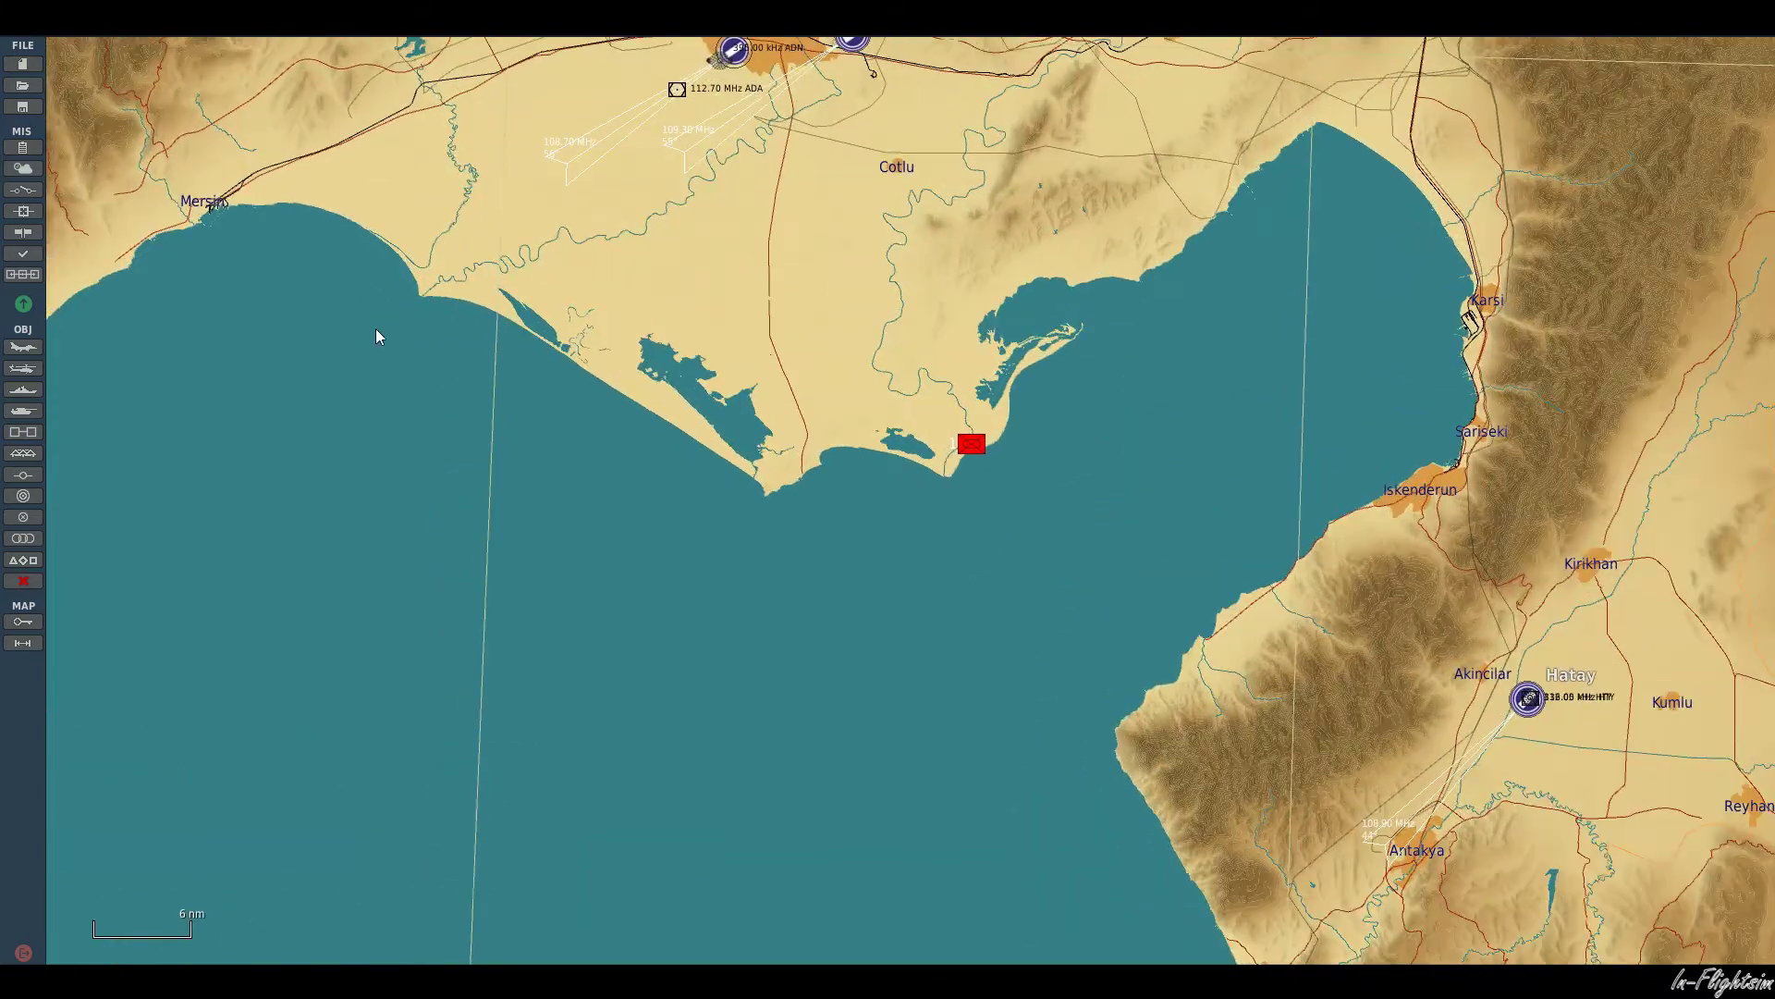
pyautogui.scroll(6, 989, 431)
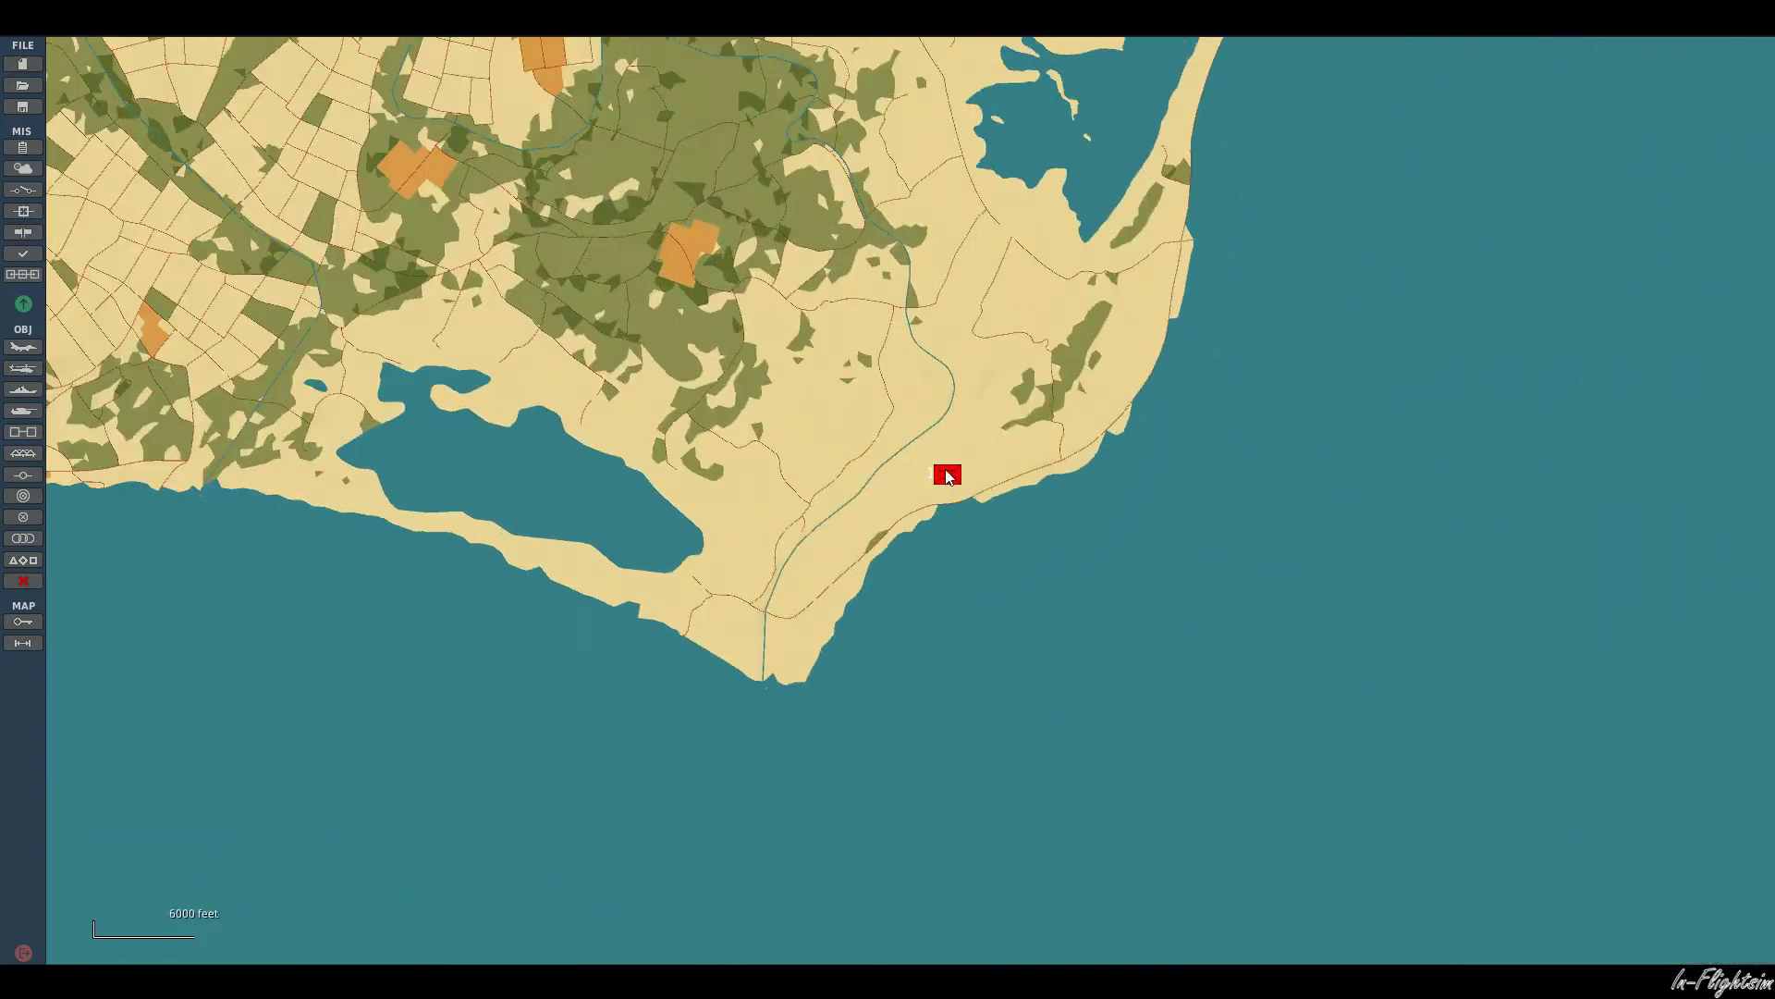
# Step: Inspect the red unit's 3D model from another side, confirming it is a Russian BTR-80
pyautogui.click(951, 478)
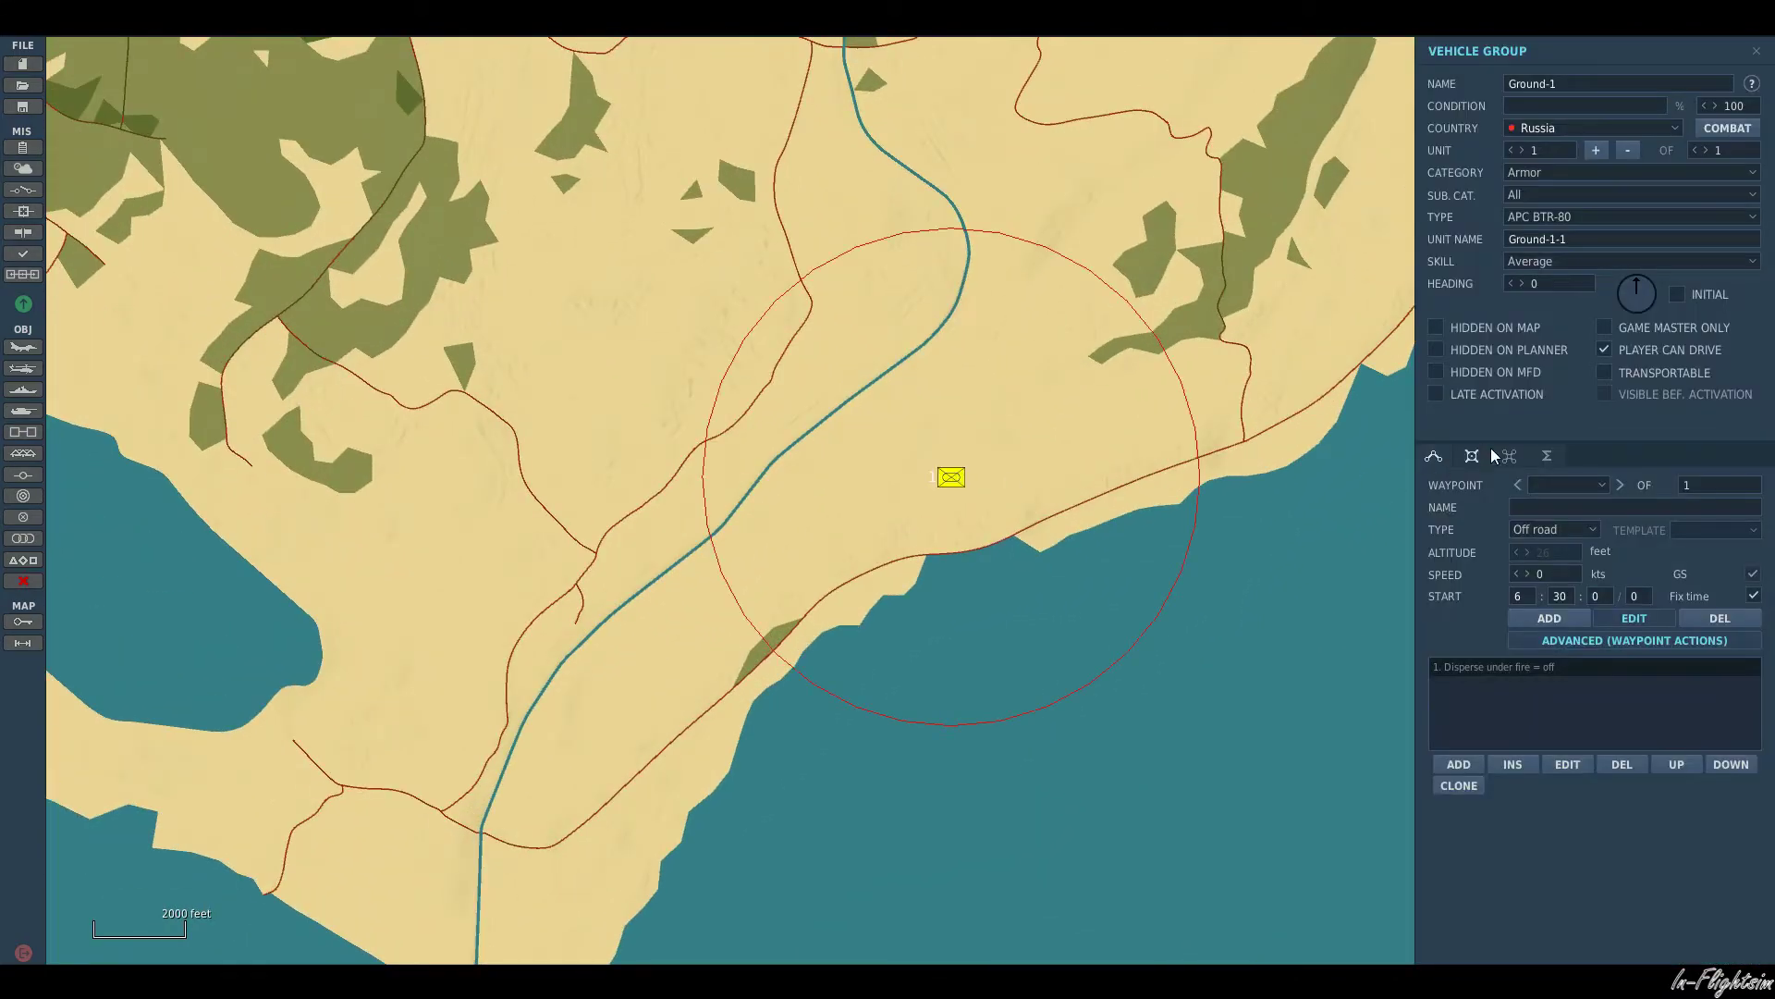
pyautogui.click(1472, 455)
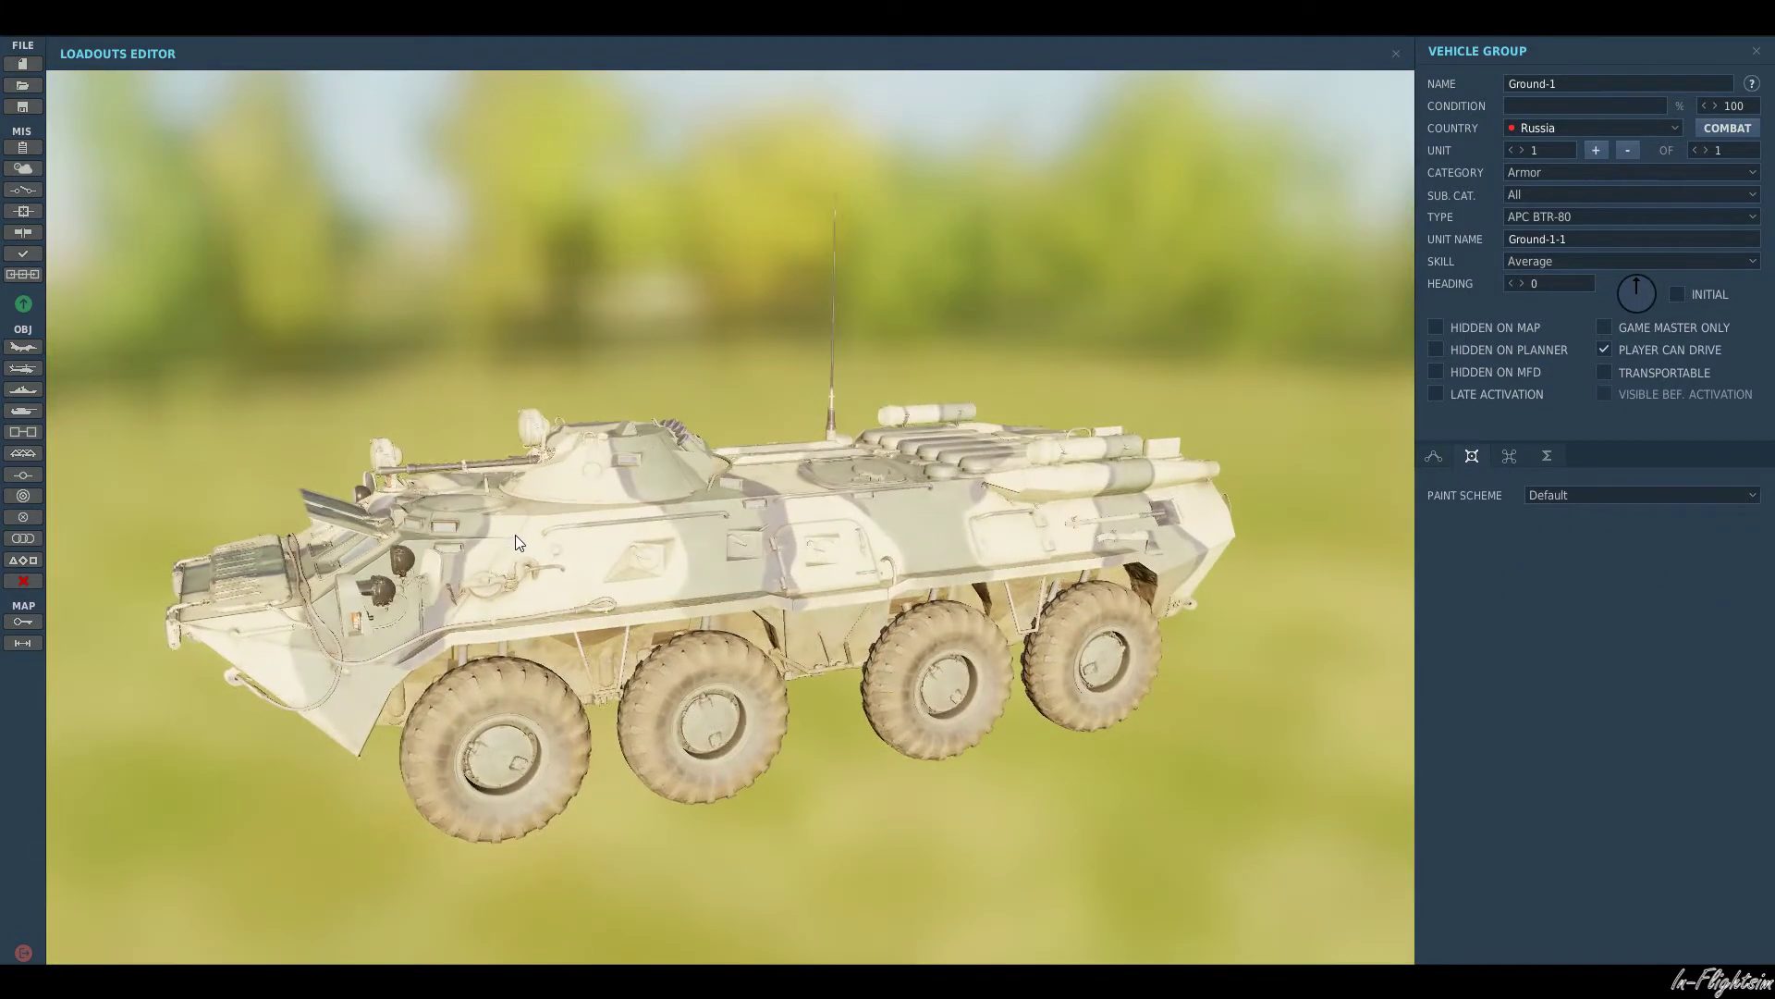
pyautogui.moveTo(530, 538); pyautogui.dragTo(1168, 342)
pyautogui.click(1396, 54)
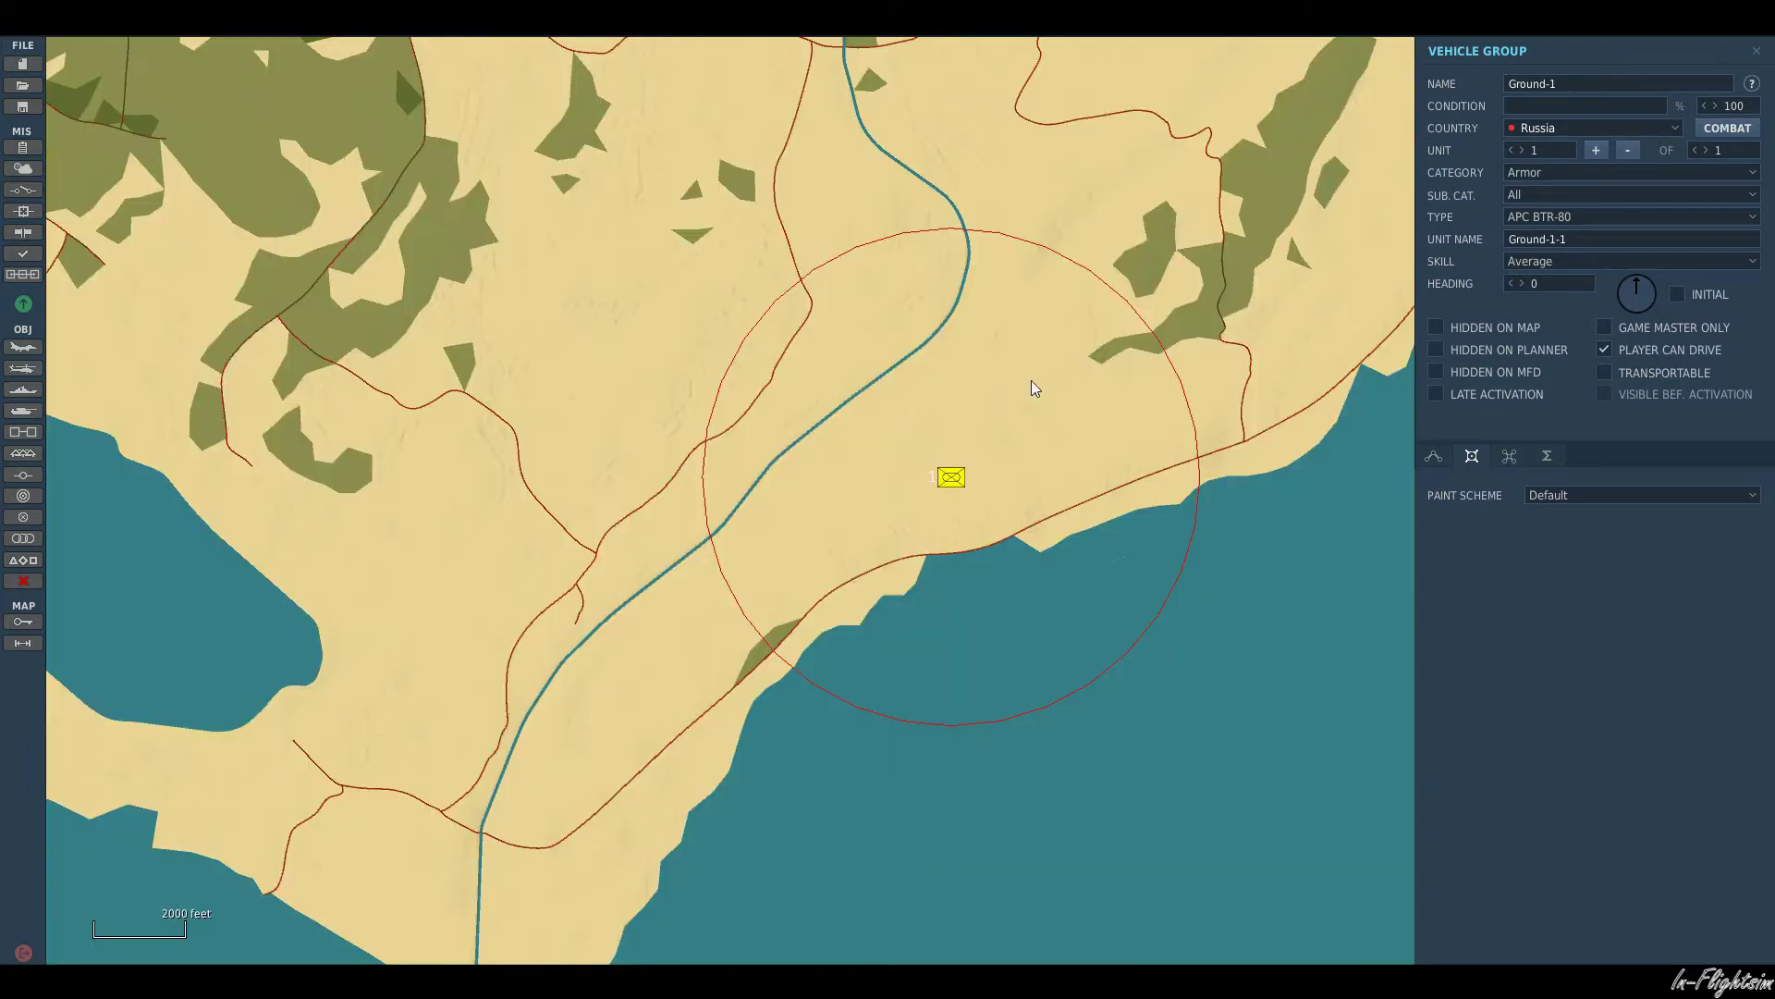
# Step: Deselect the vehicle and zoom back out to frame the target coastline
pyautogui.click(1010, 498)
pyautogui.scroll(-6, 913, 497)
pyautogui.scroll(-2, 891, 490)
pyautogui.moveTo(714, 535)
pyautogui.mouseDown()
pyautogui.moveTo(862, 471)
pyautogui.moveTo(822, 425)
pyautogui.mouseUp()
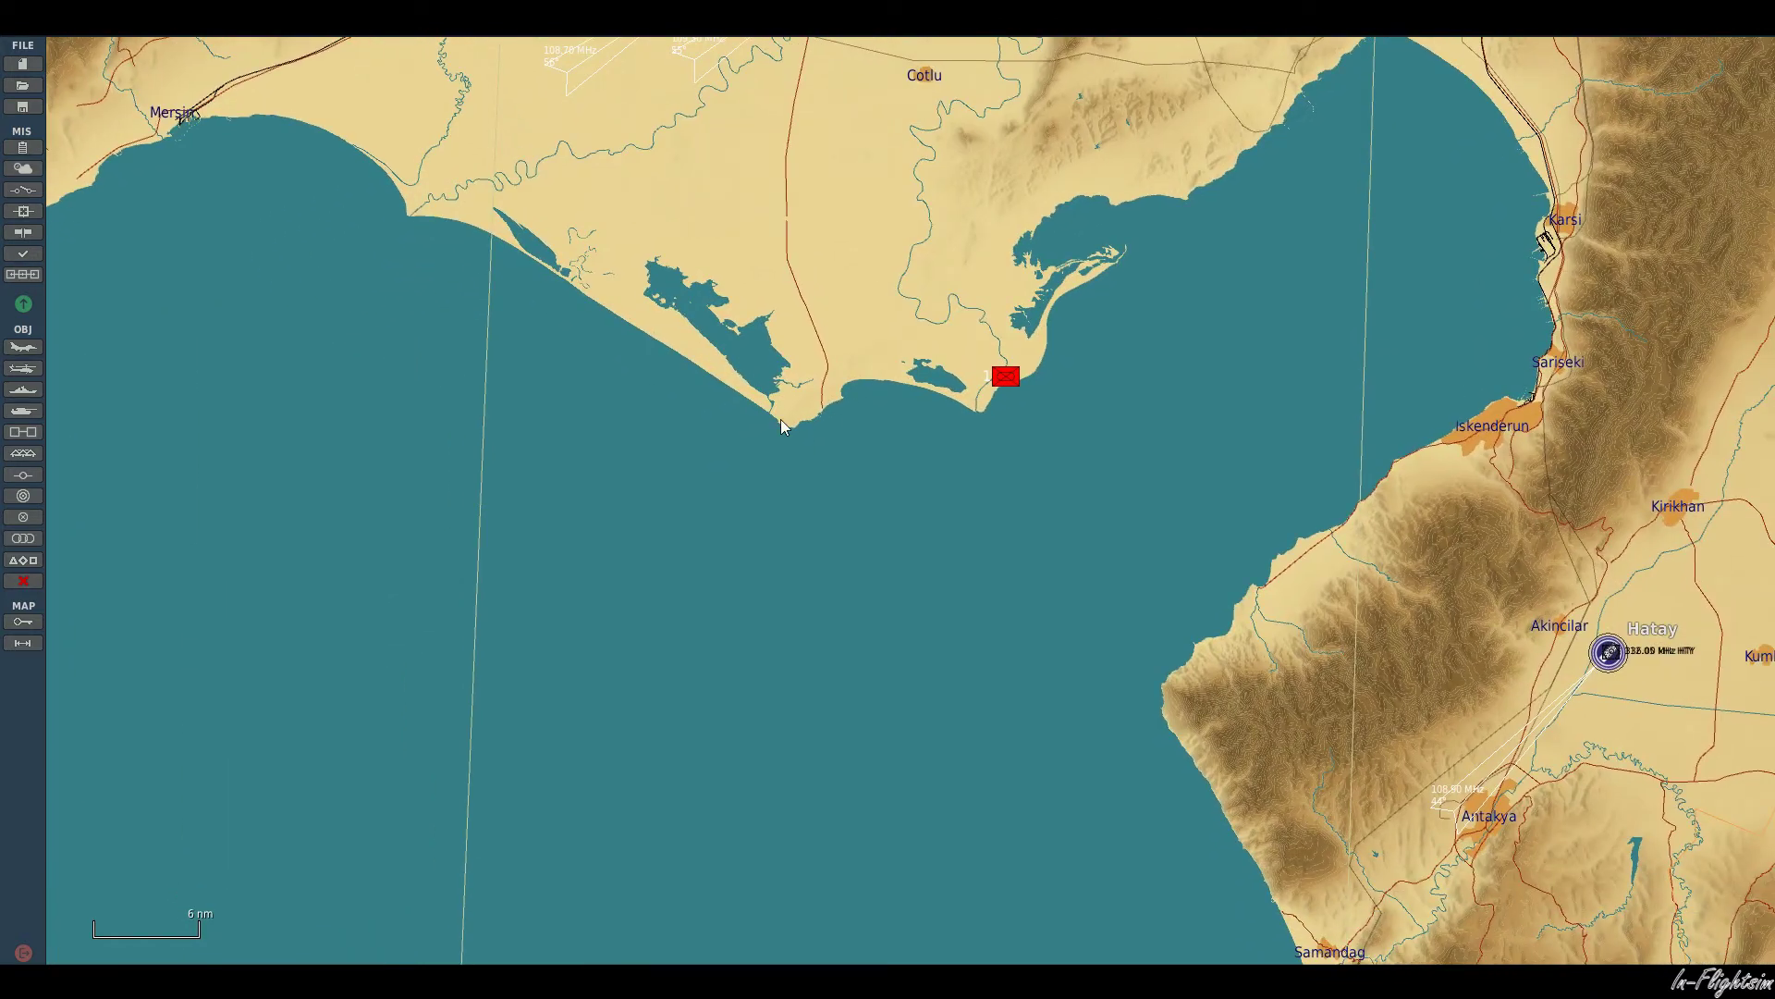
# Step: Create a new USA airplane group, Aerial-1, with type F-16CM bl.50
pyautogui.click(37, 348)
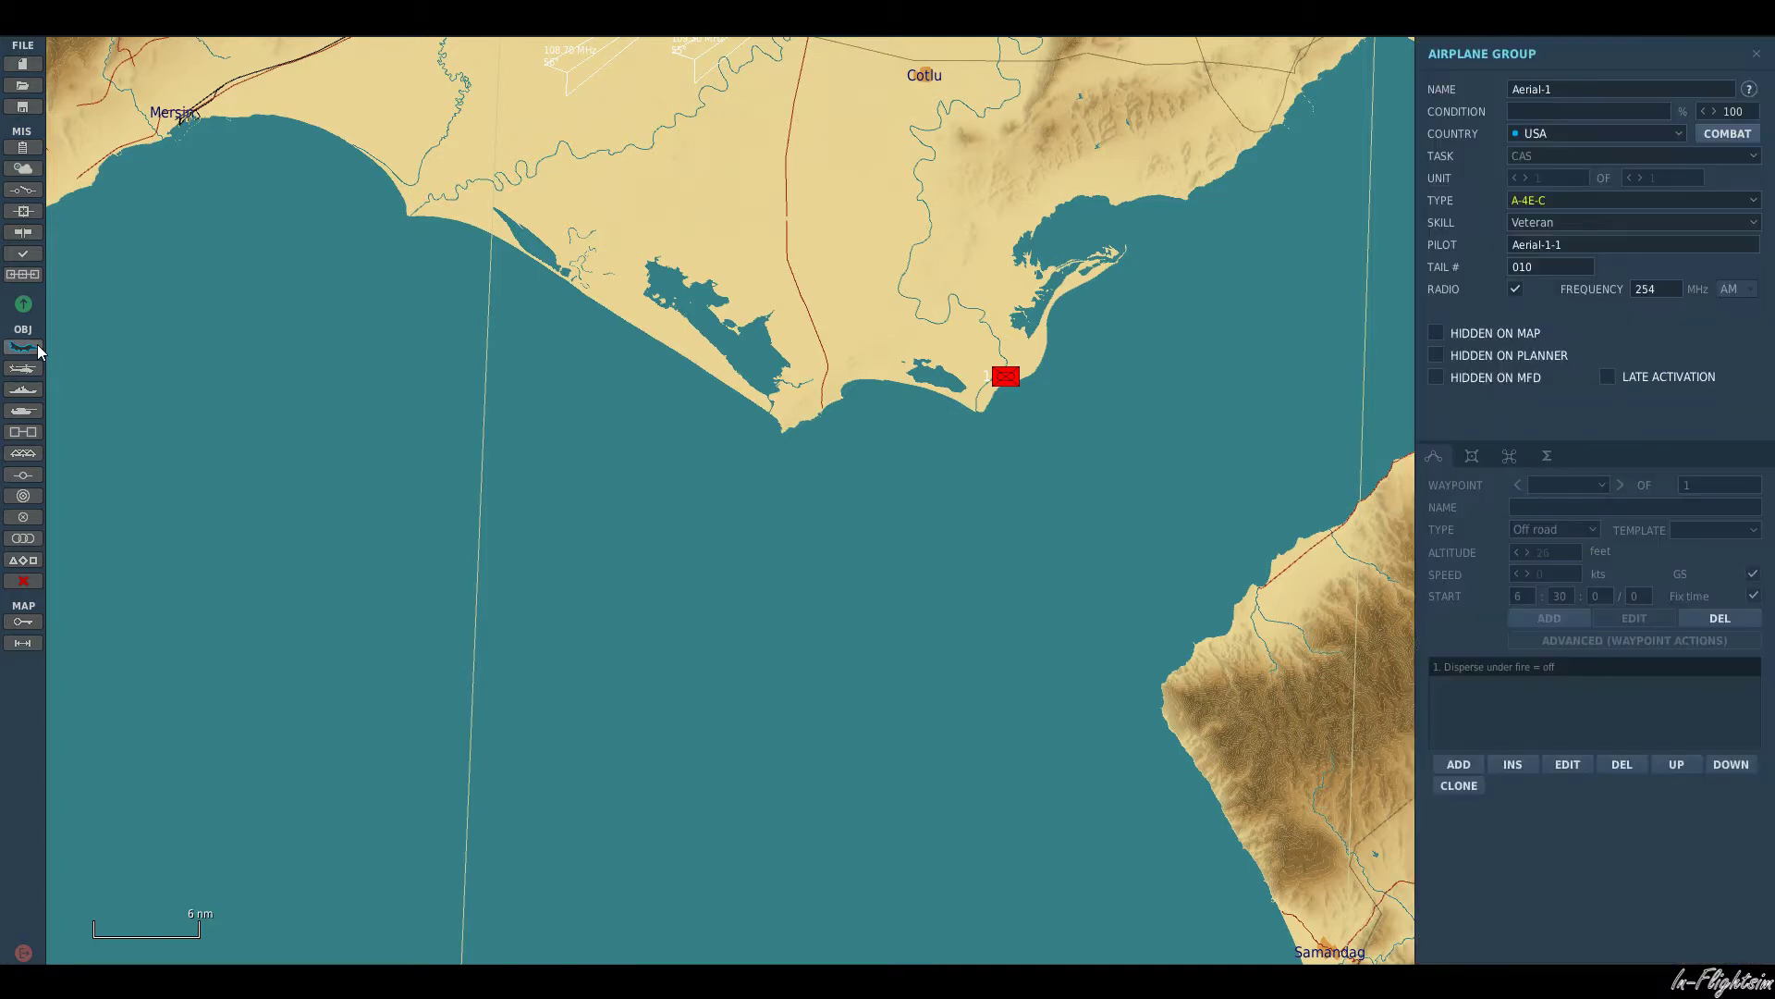
pyautogui.moveTo(634, 464); pyautogui.dragTo(511, 407)
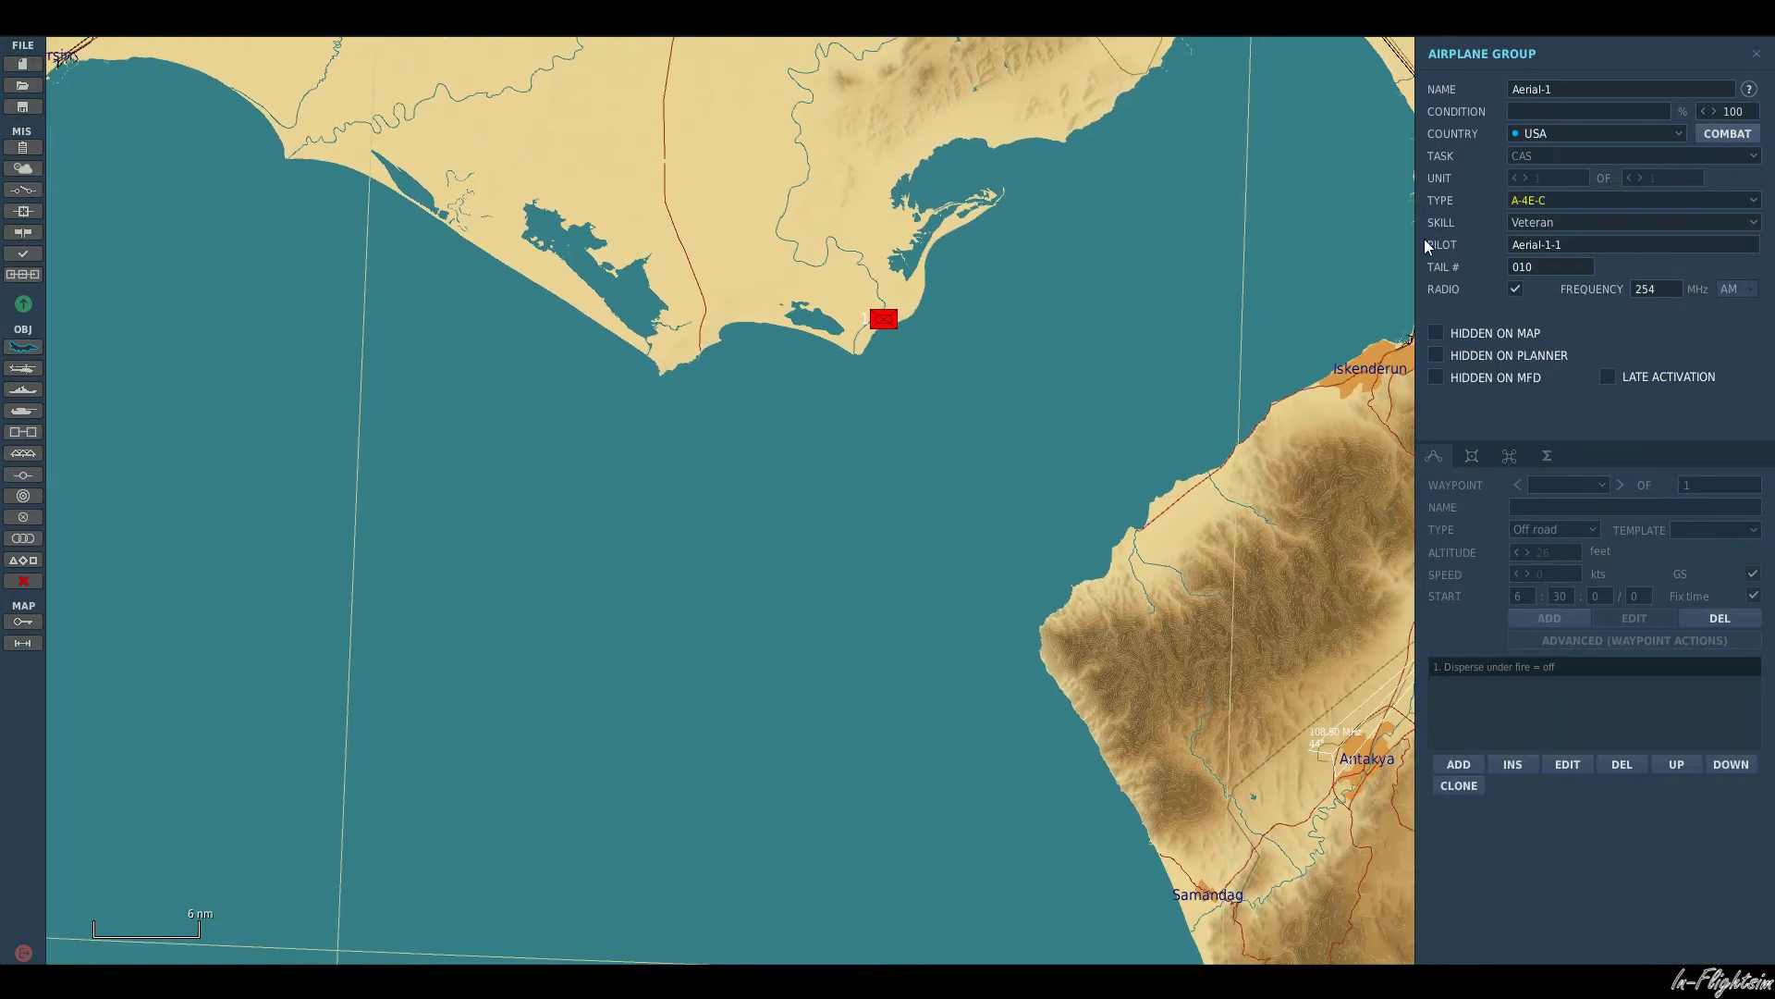
pyautogui.click(1564, 211)
pyautogui.scroll(-3, 1585, 323)
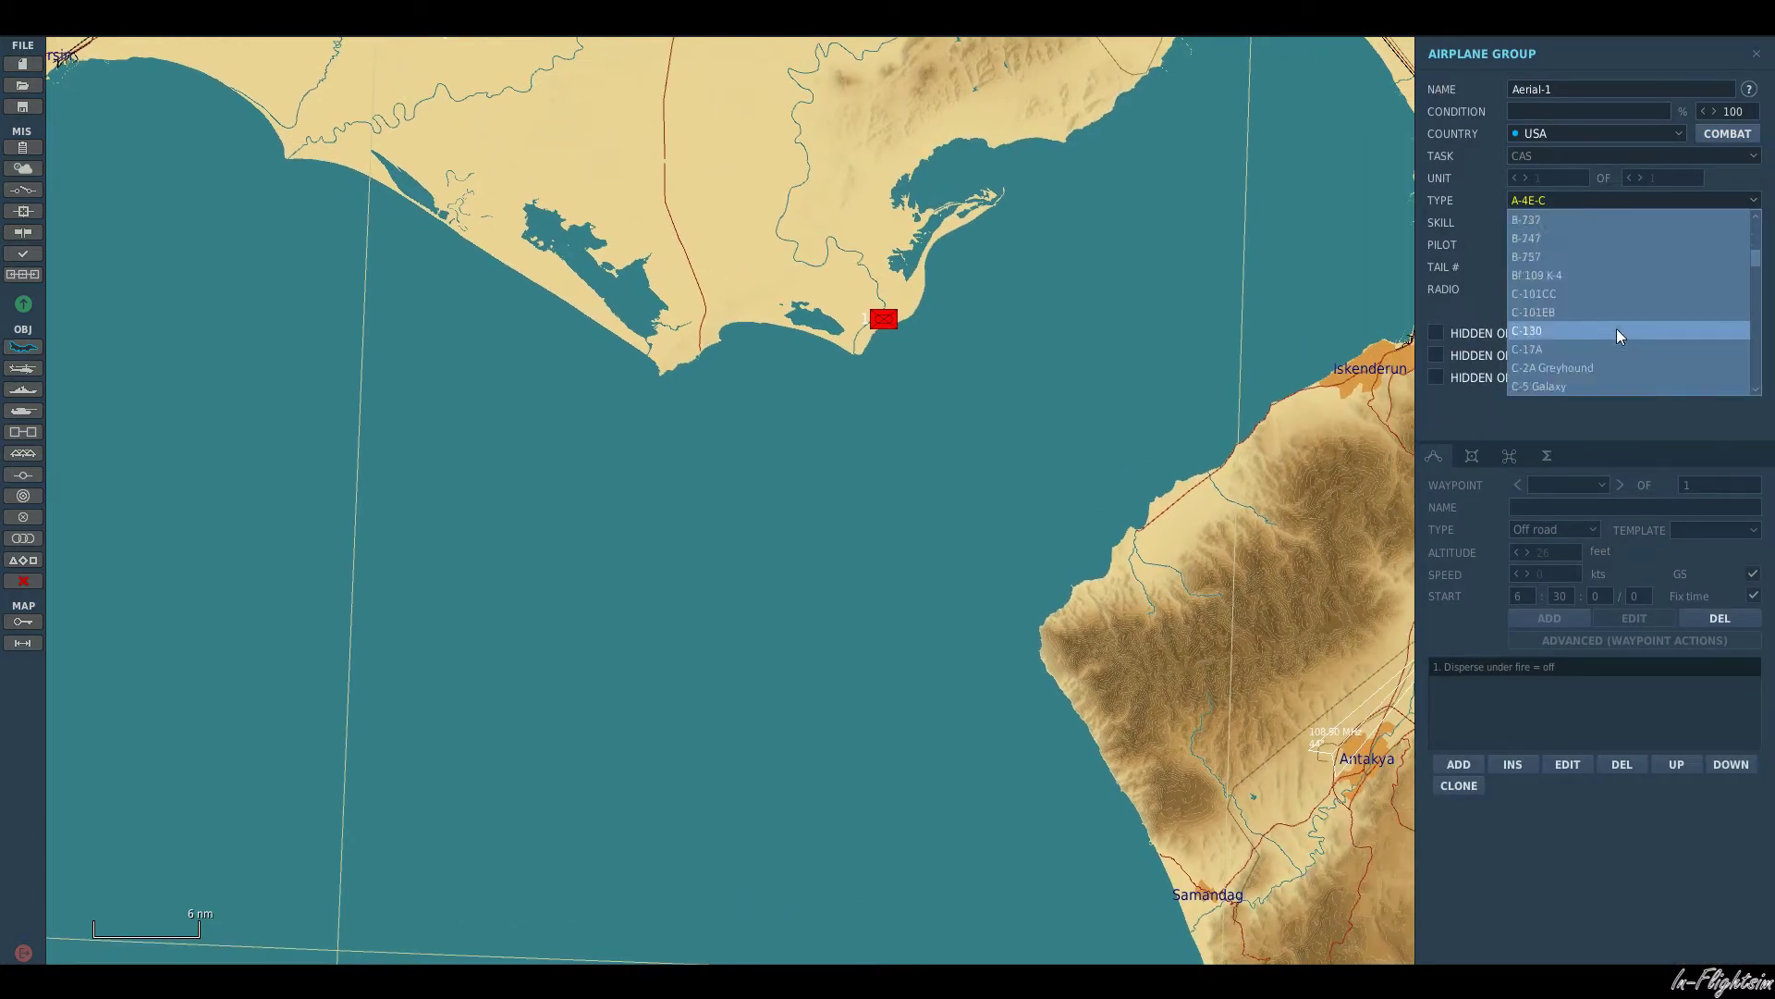
pyautogui.scroll(-4, 1617, 329)
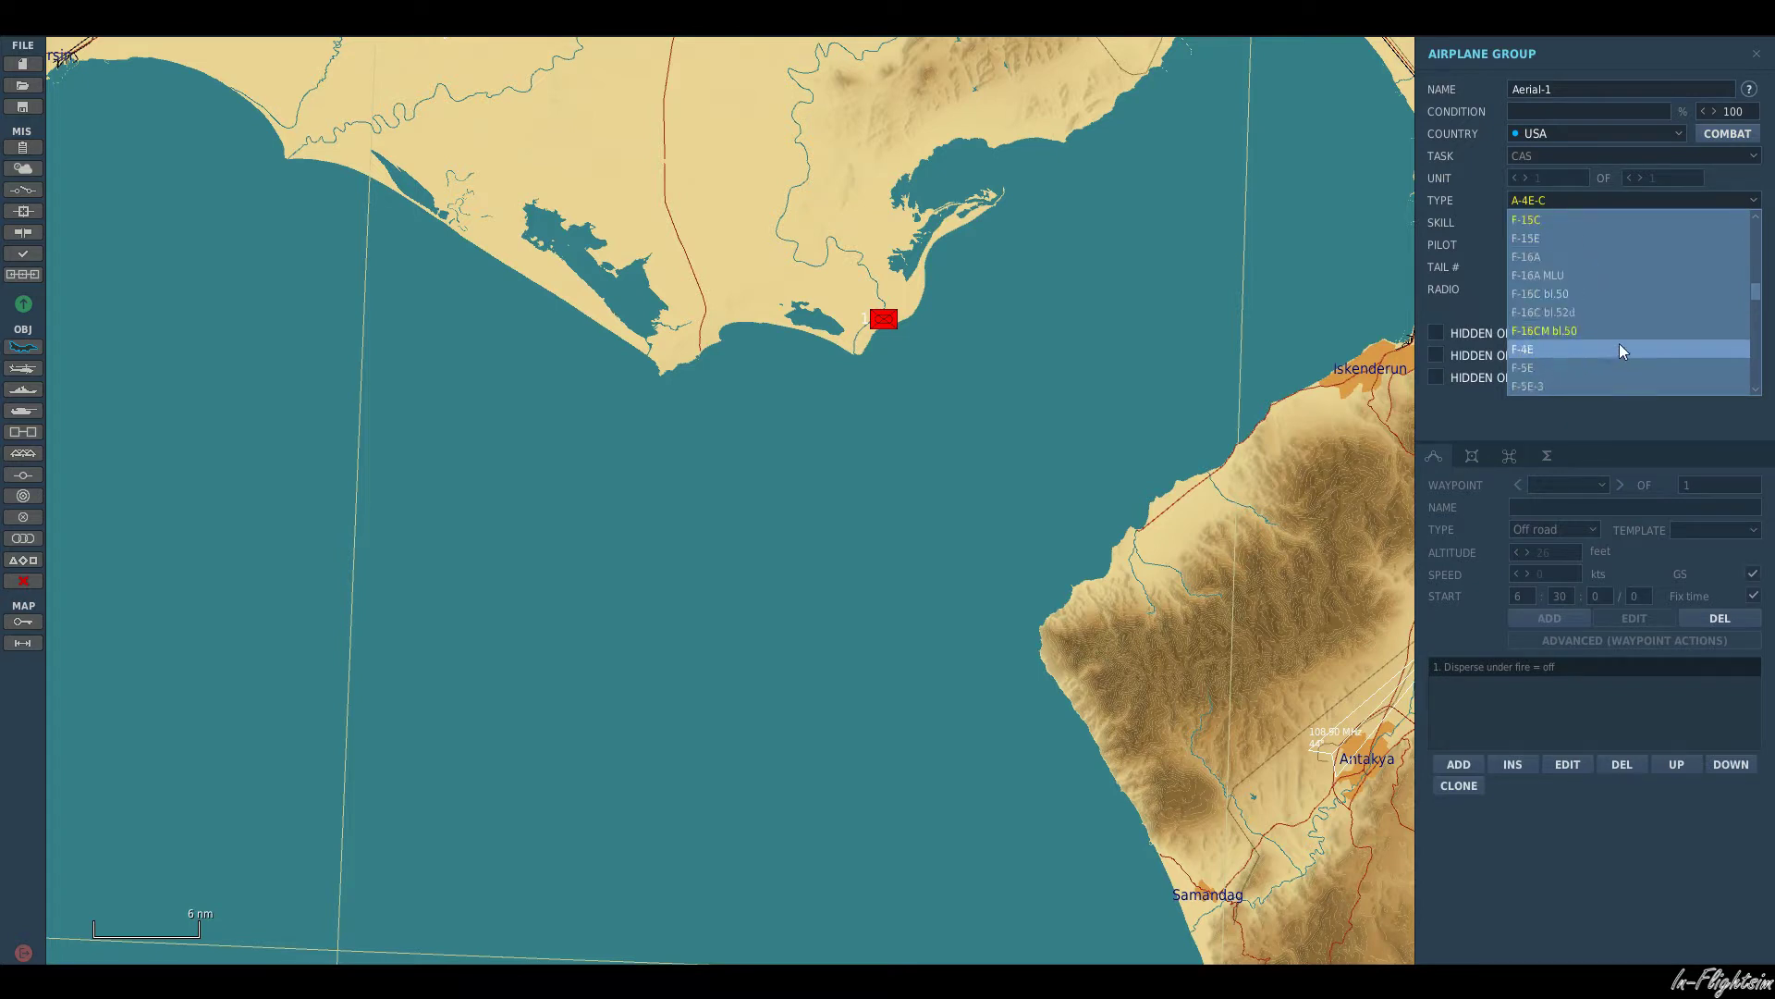
pyautogui.click(1600, 333)
pyautogui.moveTo(1040, 654); pyautogui.dragTo(991, 598)
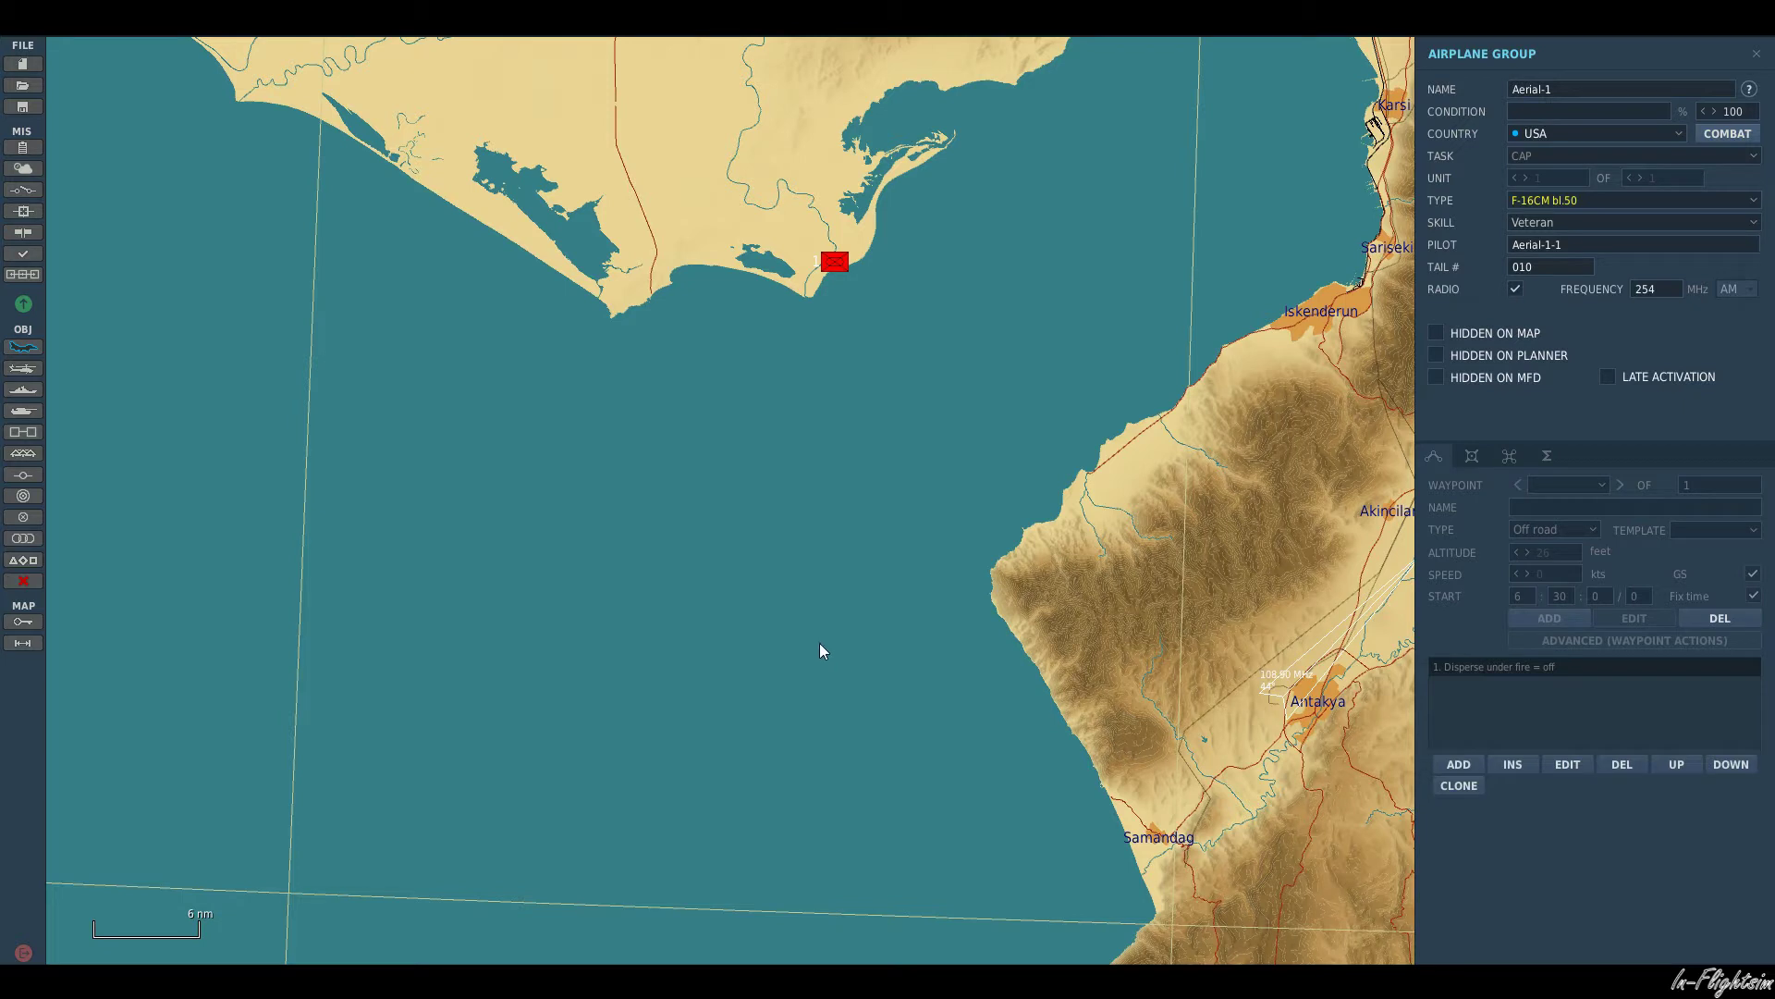
# Step: Place the F-16 group over the sea at 10000 ft with Ground Attack as its task
pyautogui.click(845, 662)
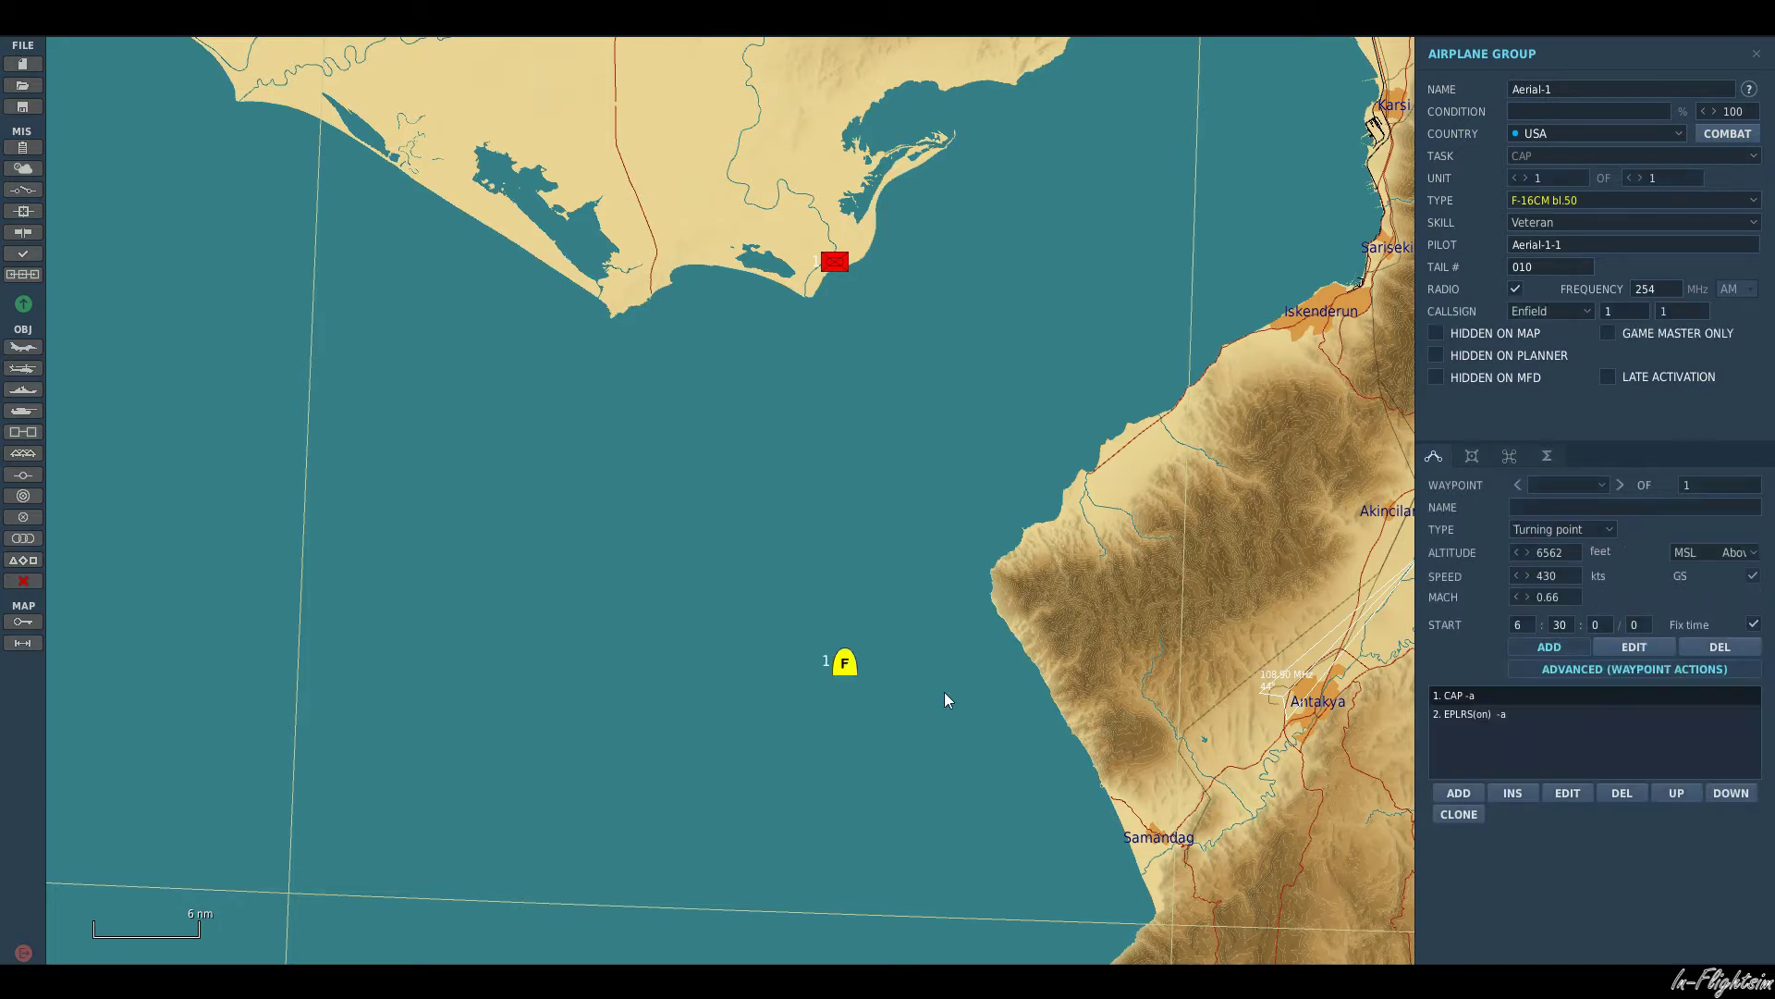
pyautogui.write('10000')
pyautogui.click(1535, 156)
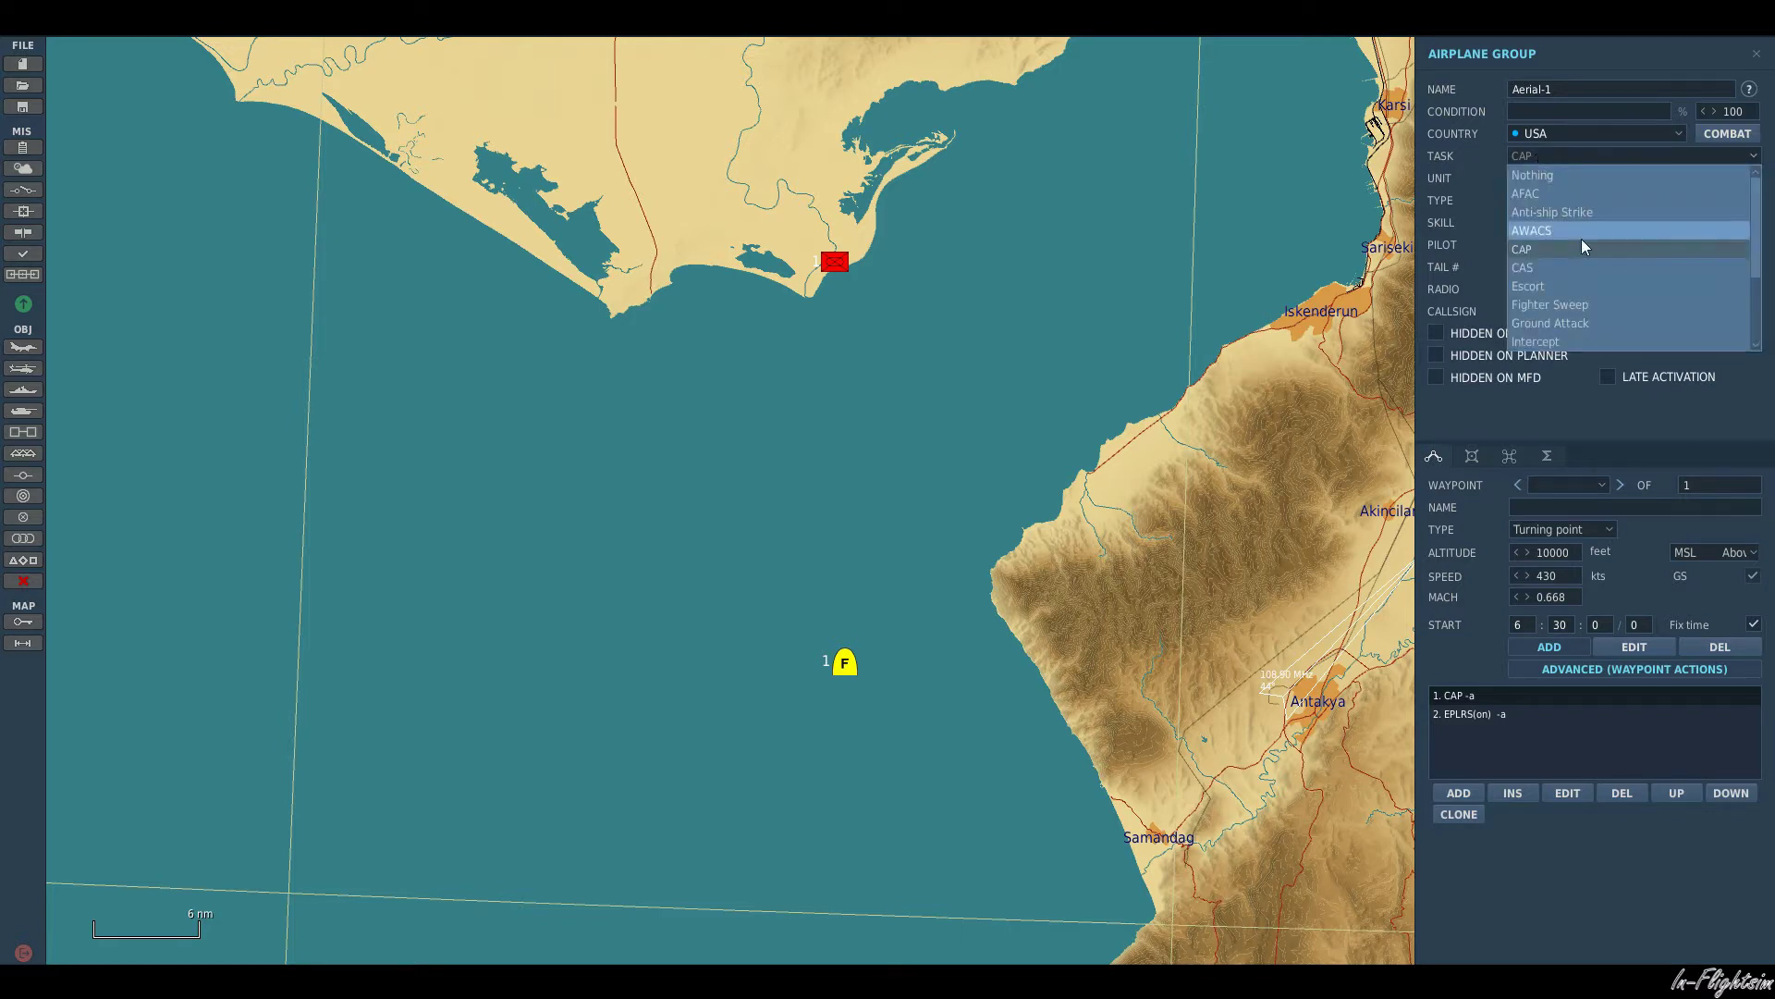
pyautogui.click(1591, 321)
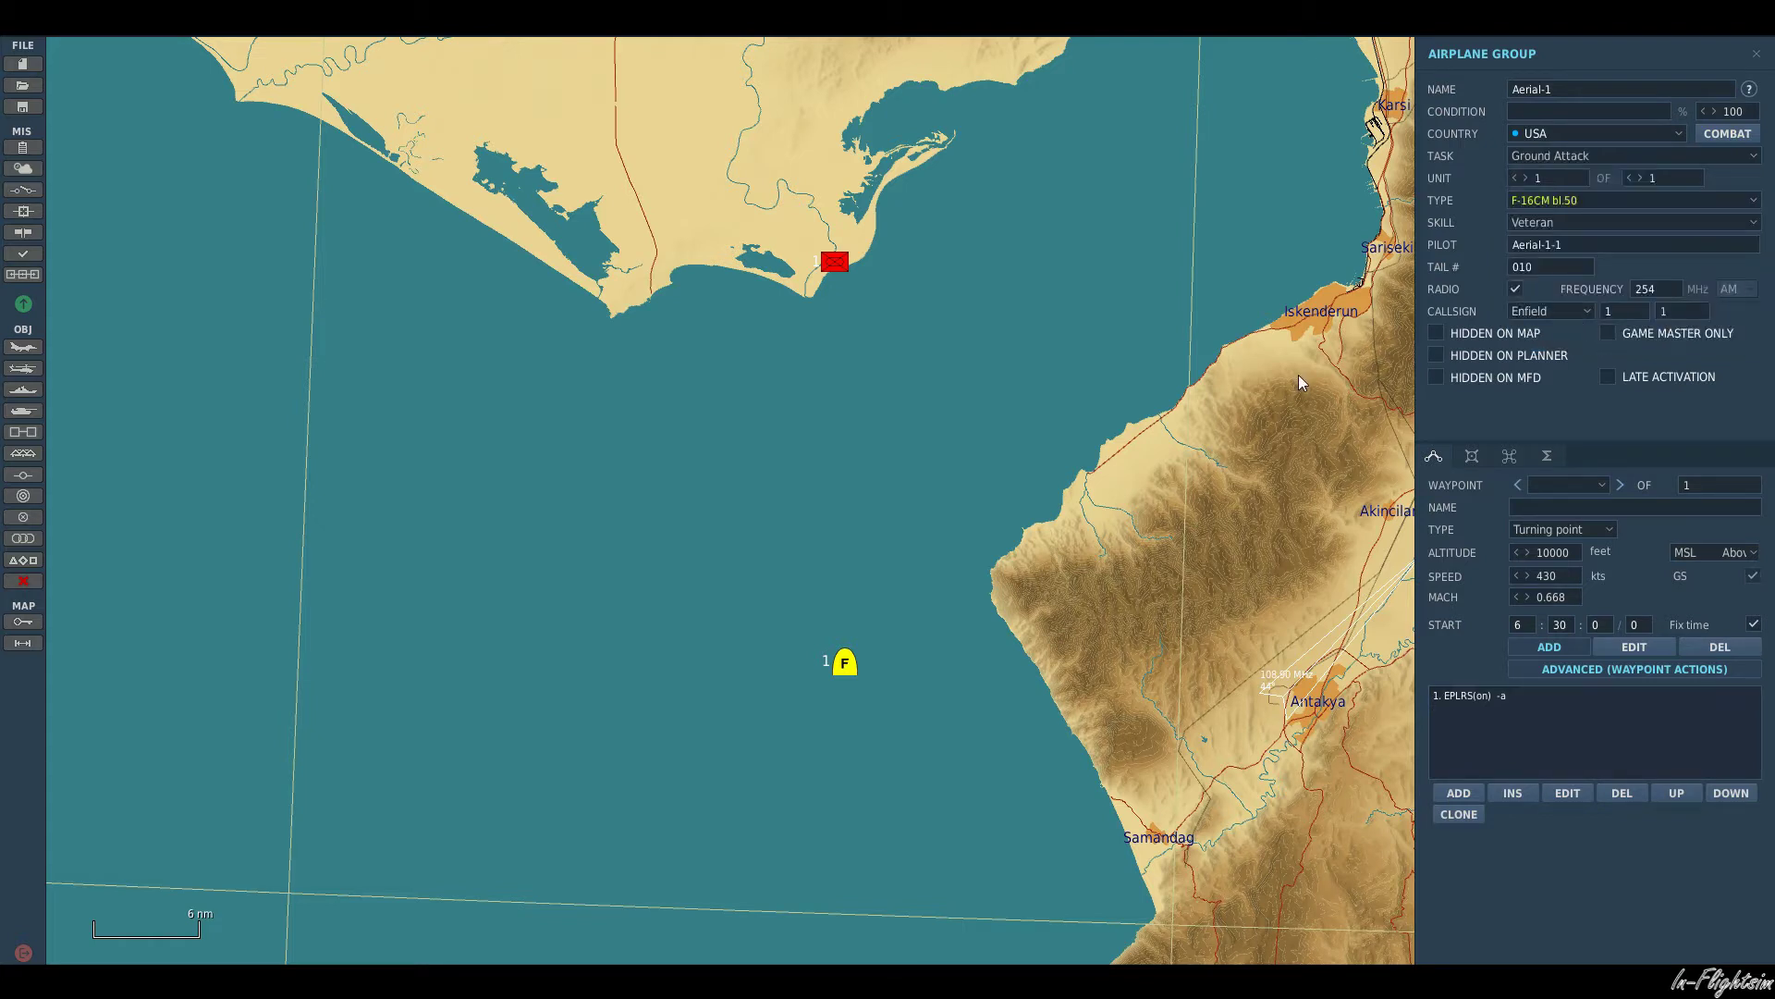
pyautogui.click(1471, 457)
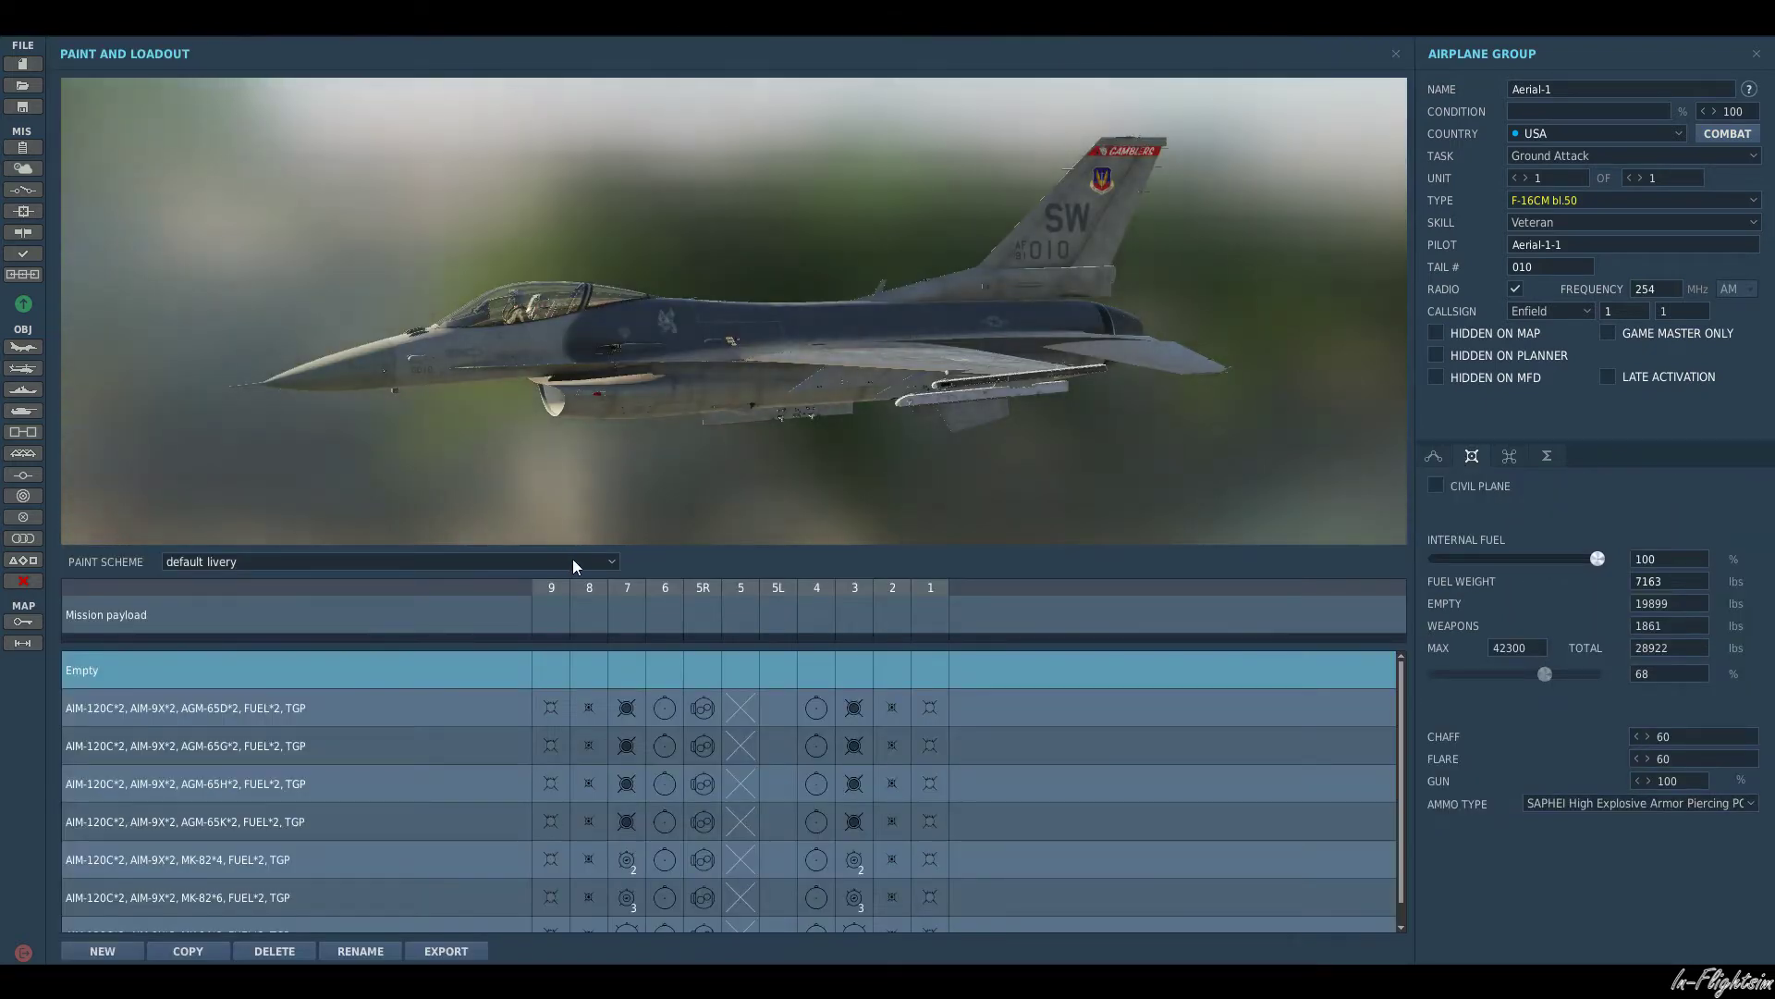
# Step: Select the AIM-120C*2, AIM-9X*2, AGM-65D*2, FUEL*2, TGP payload for the F-16
pyautogui.click(408, 696)
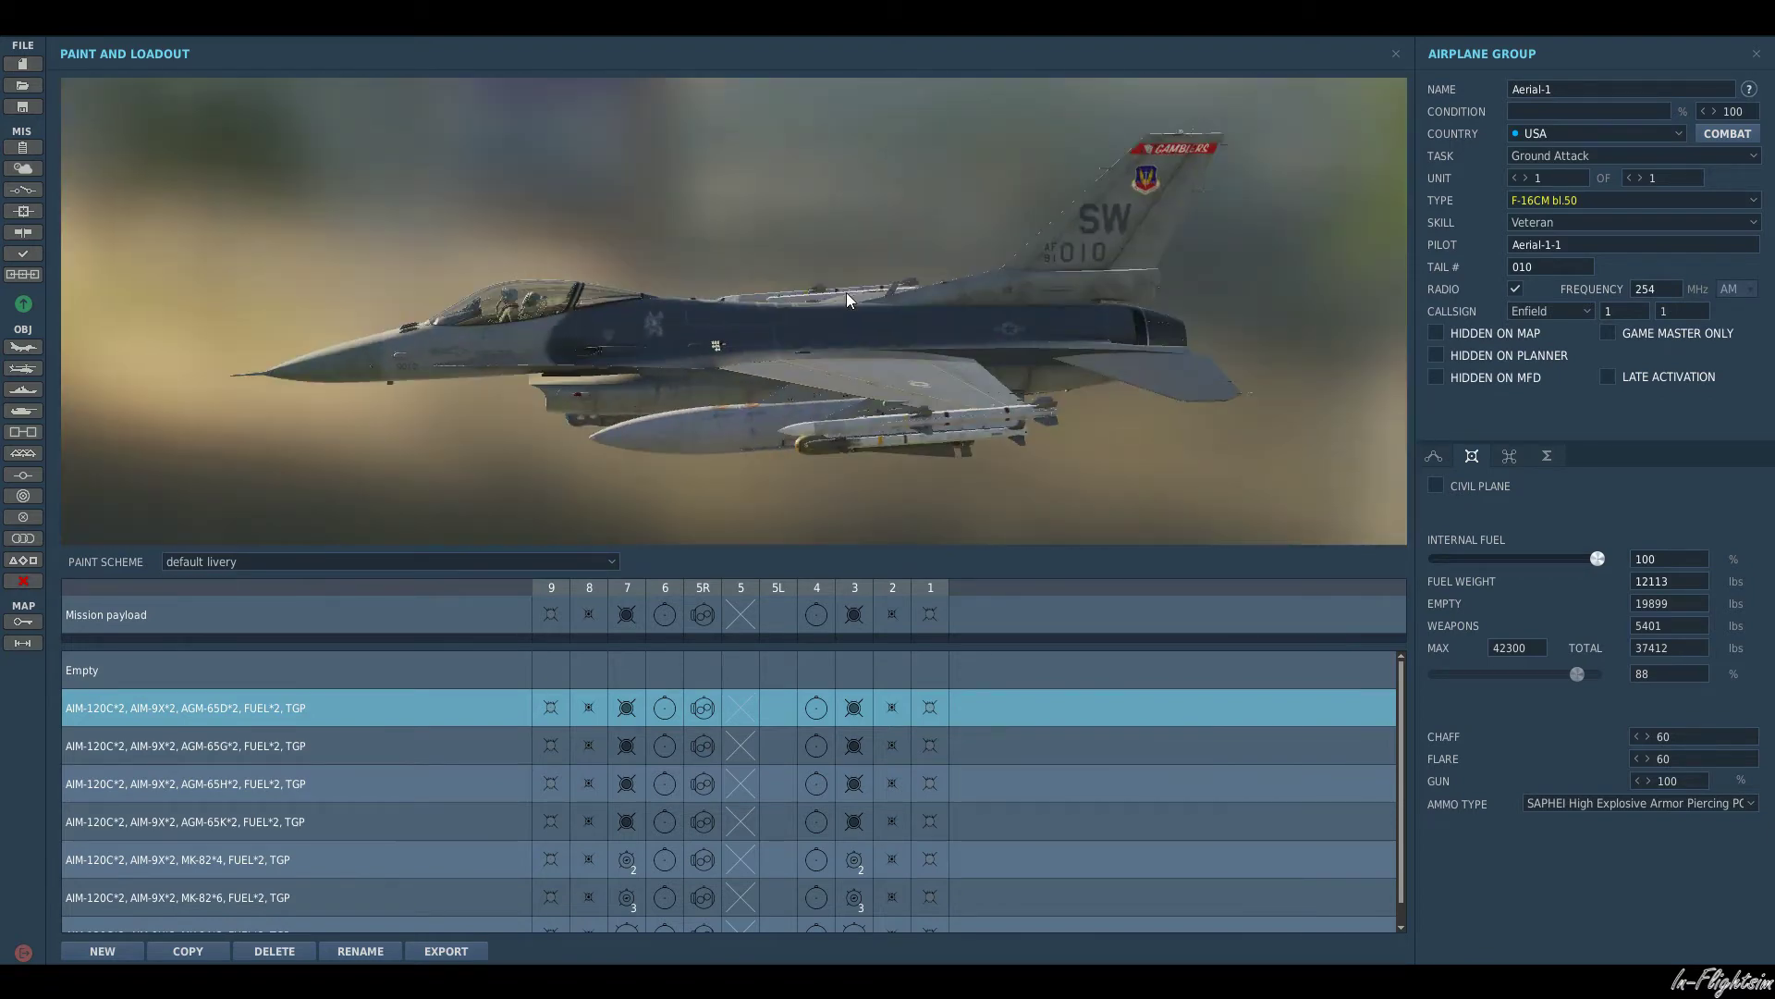
# Step: Add a route waypoint over the sea just north of the group's start point
pyautogui.click(1396, 54)
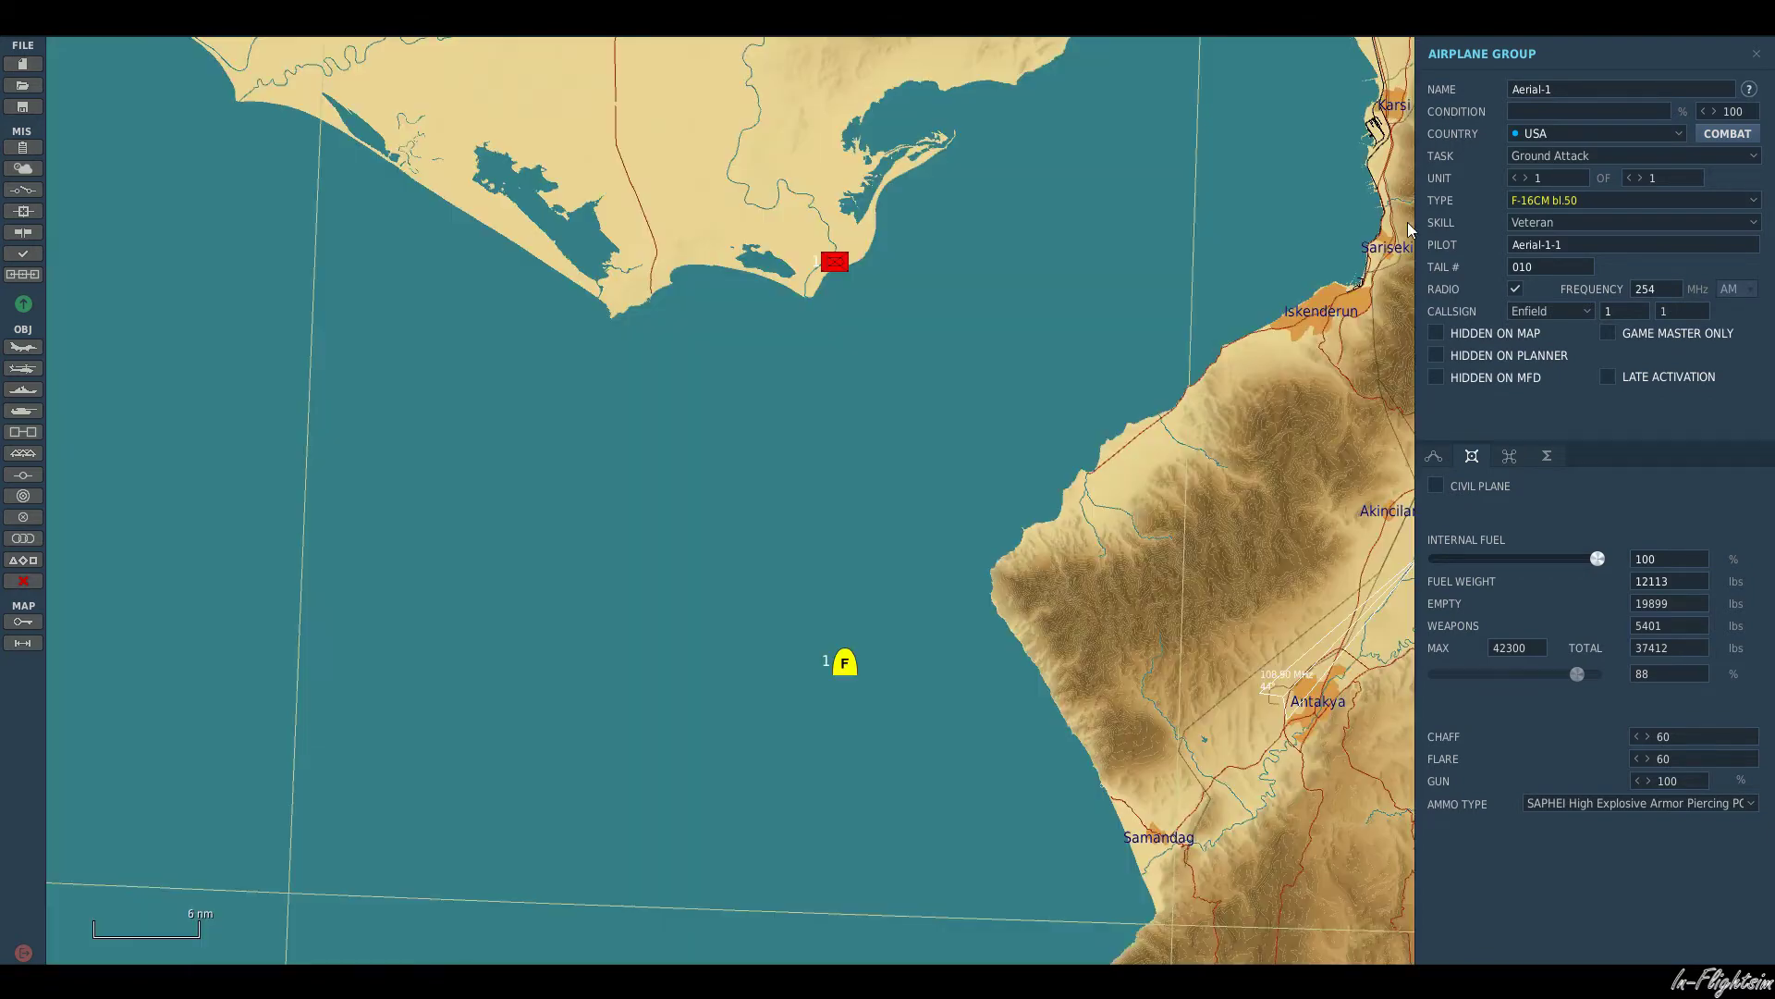
pyautogui.click(1433, 455)
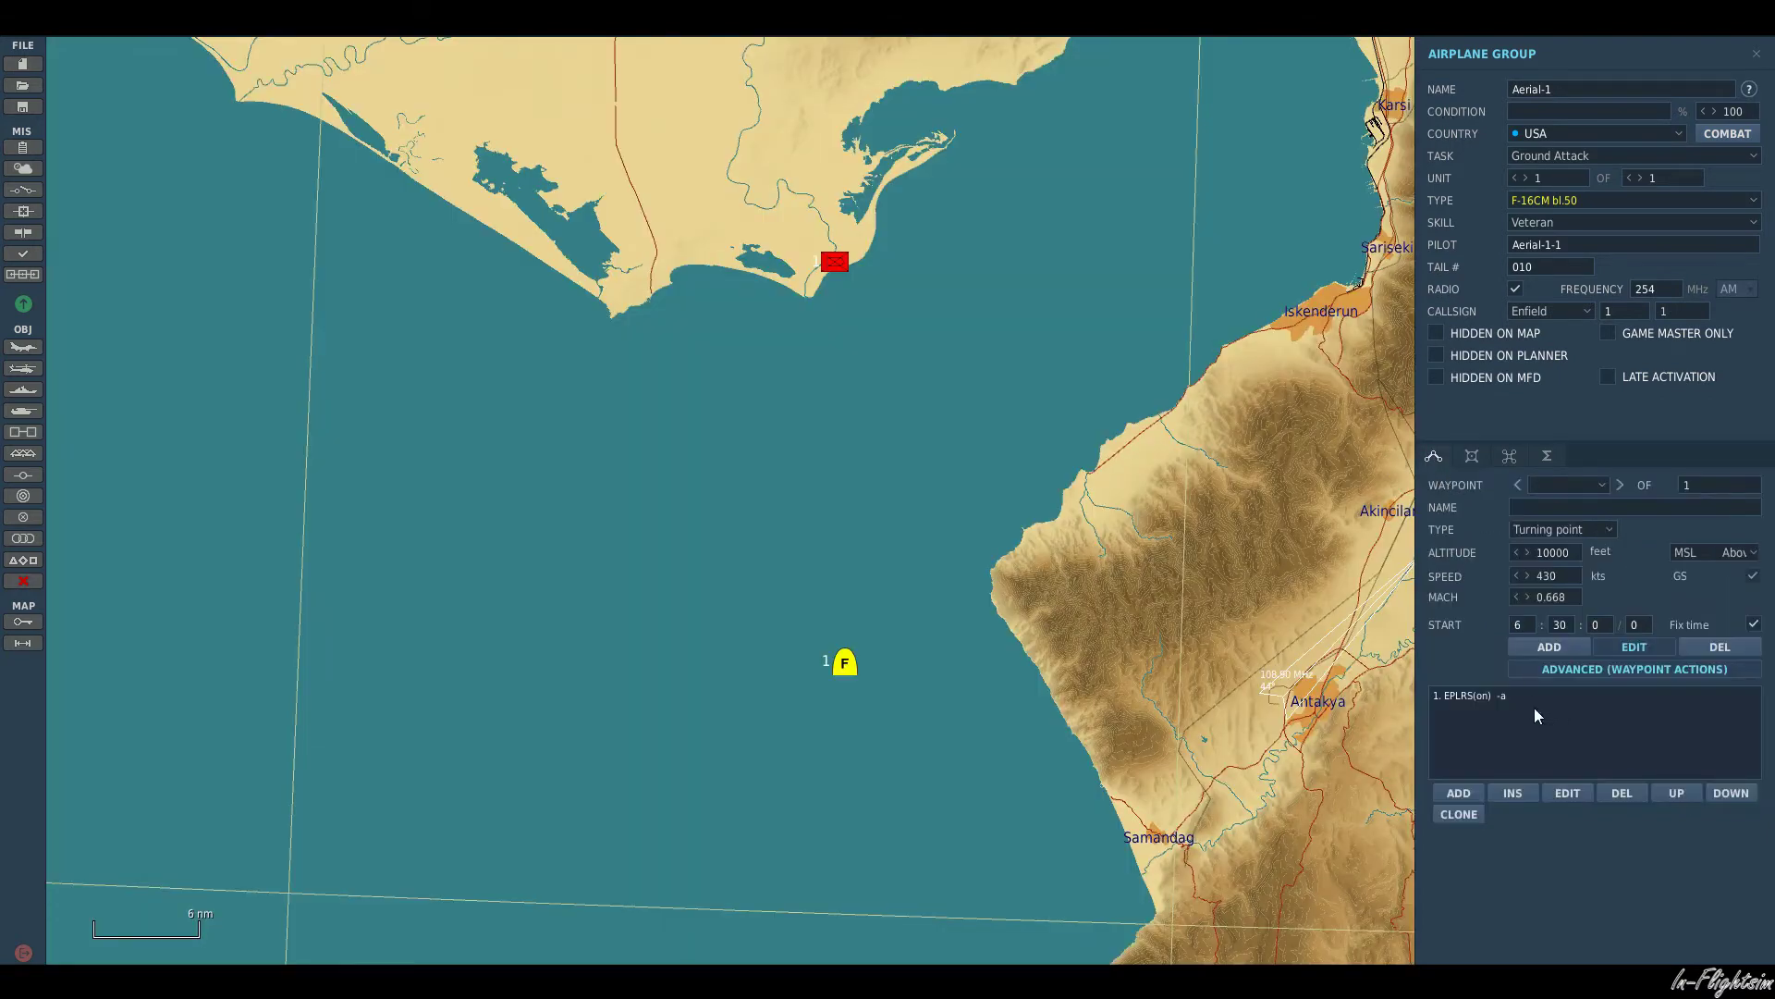
pyautogui.click(1528, 647)
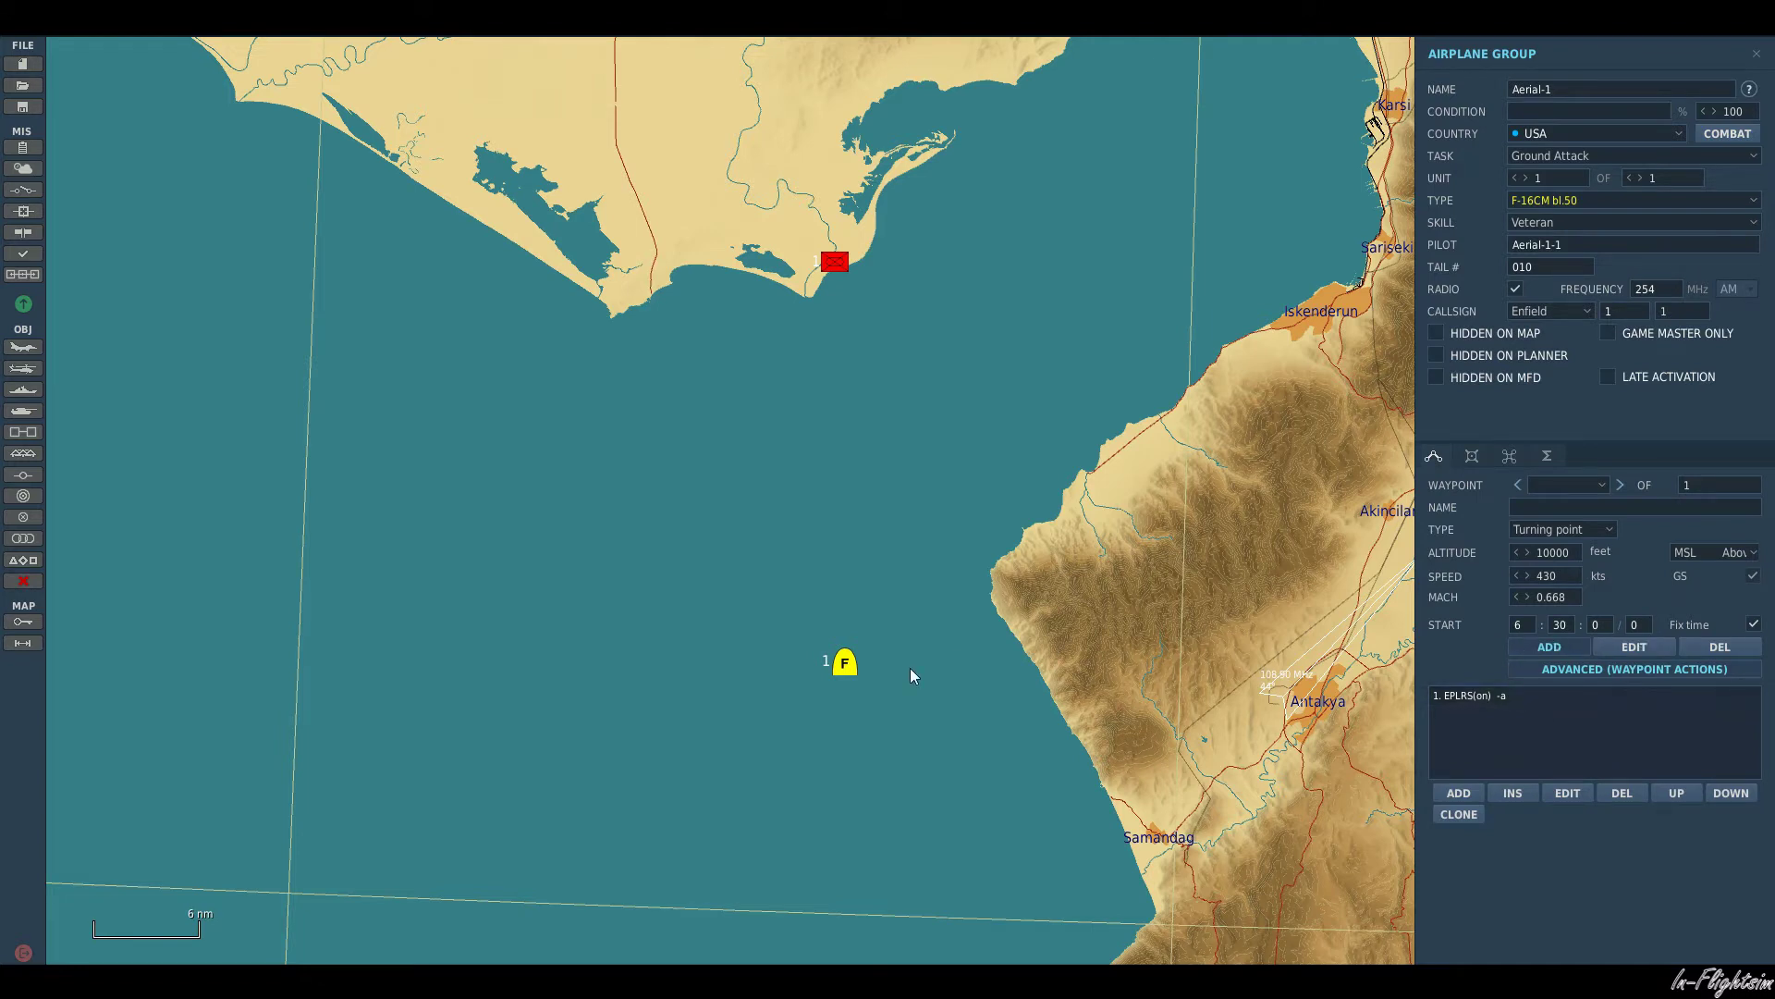
pyautogui.click(806, 608)
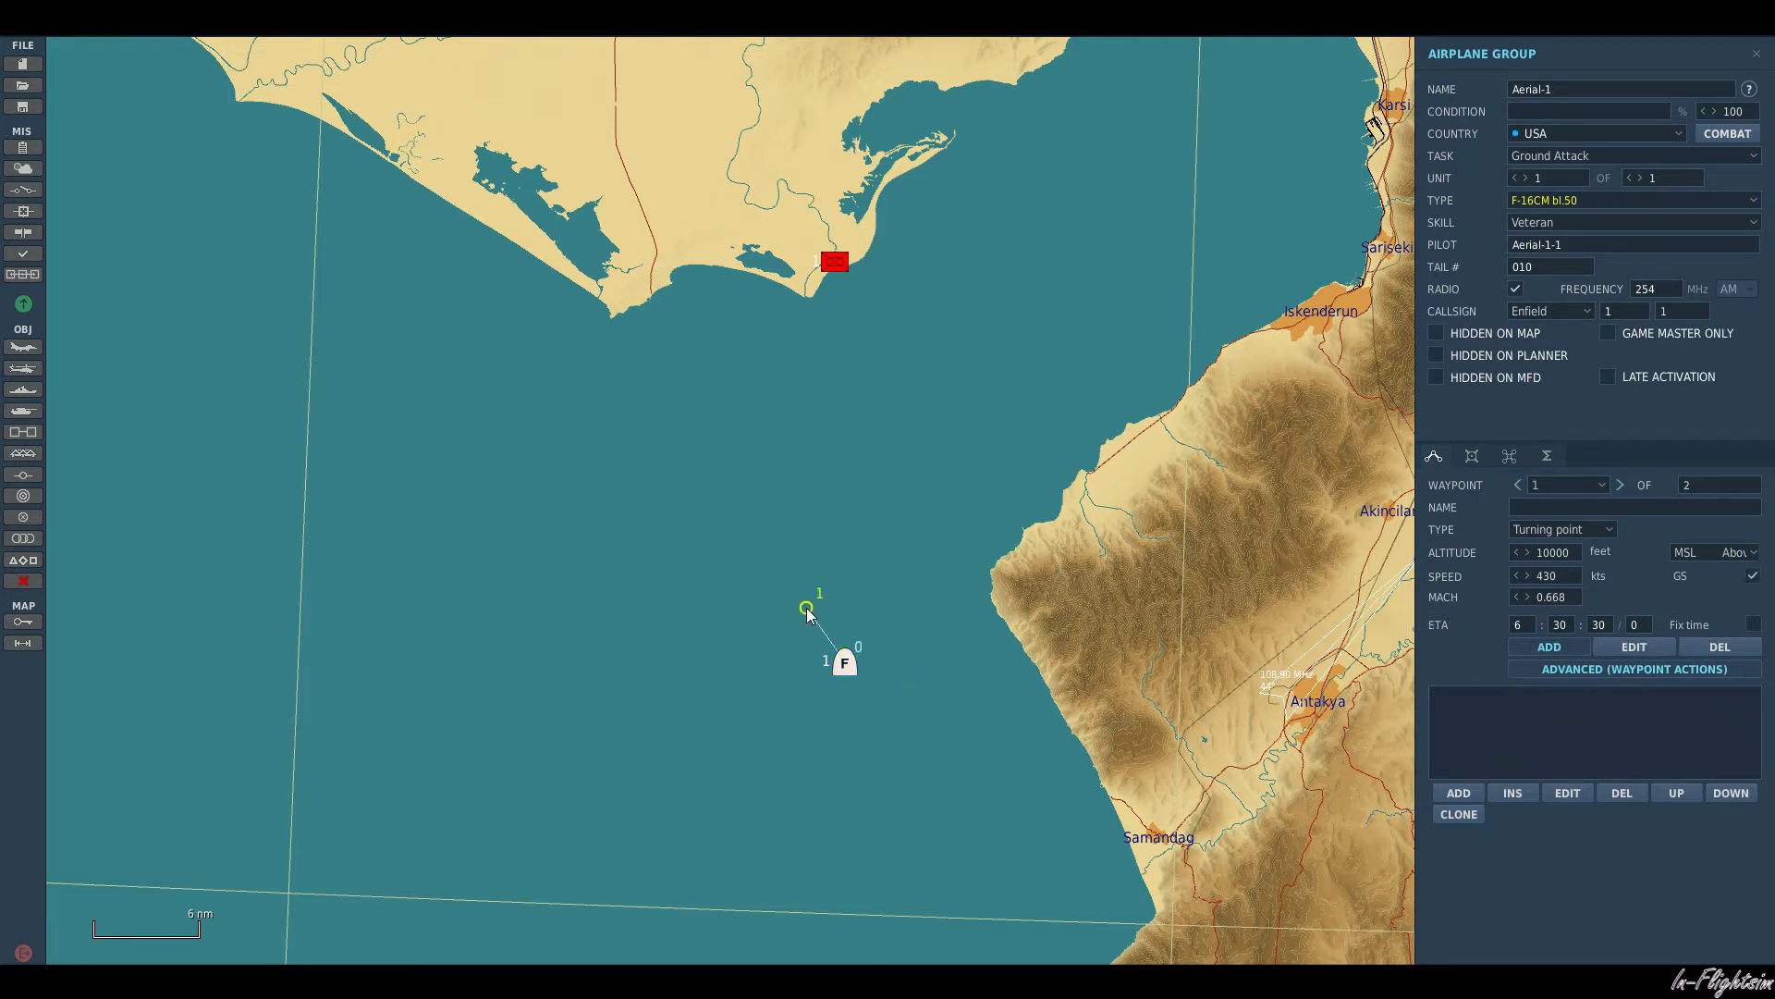
# Step: Add a Perform Task action with Bombing to waypoint 1
pyautogui.click(1460, 792)
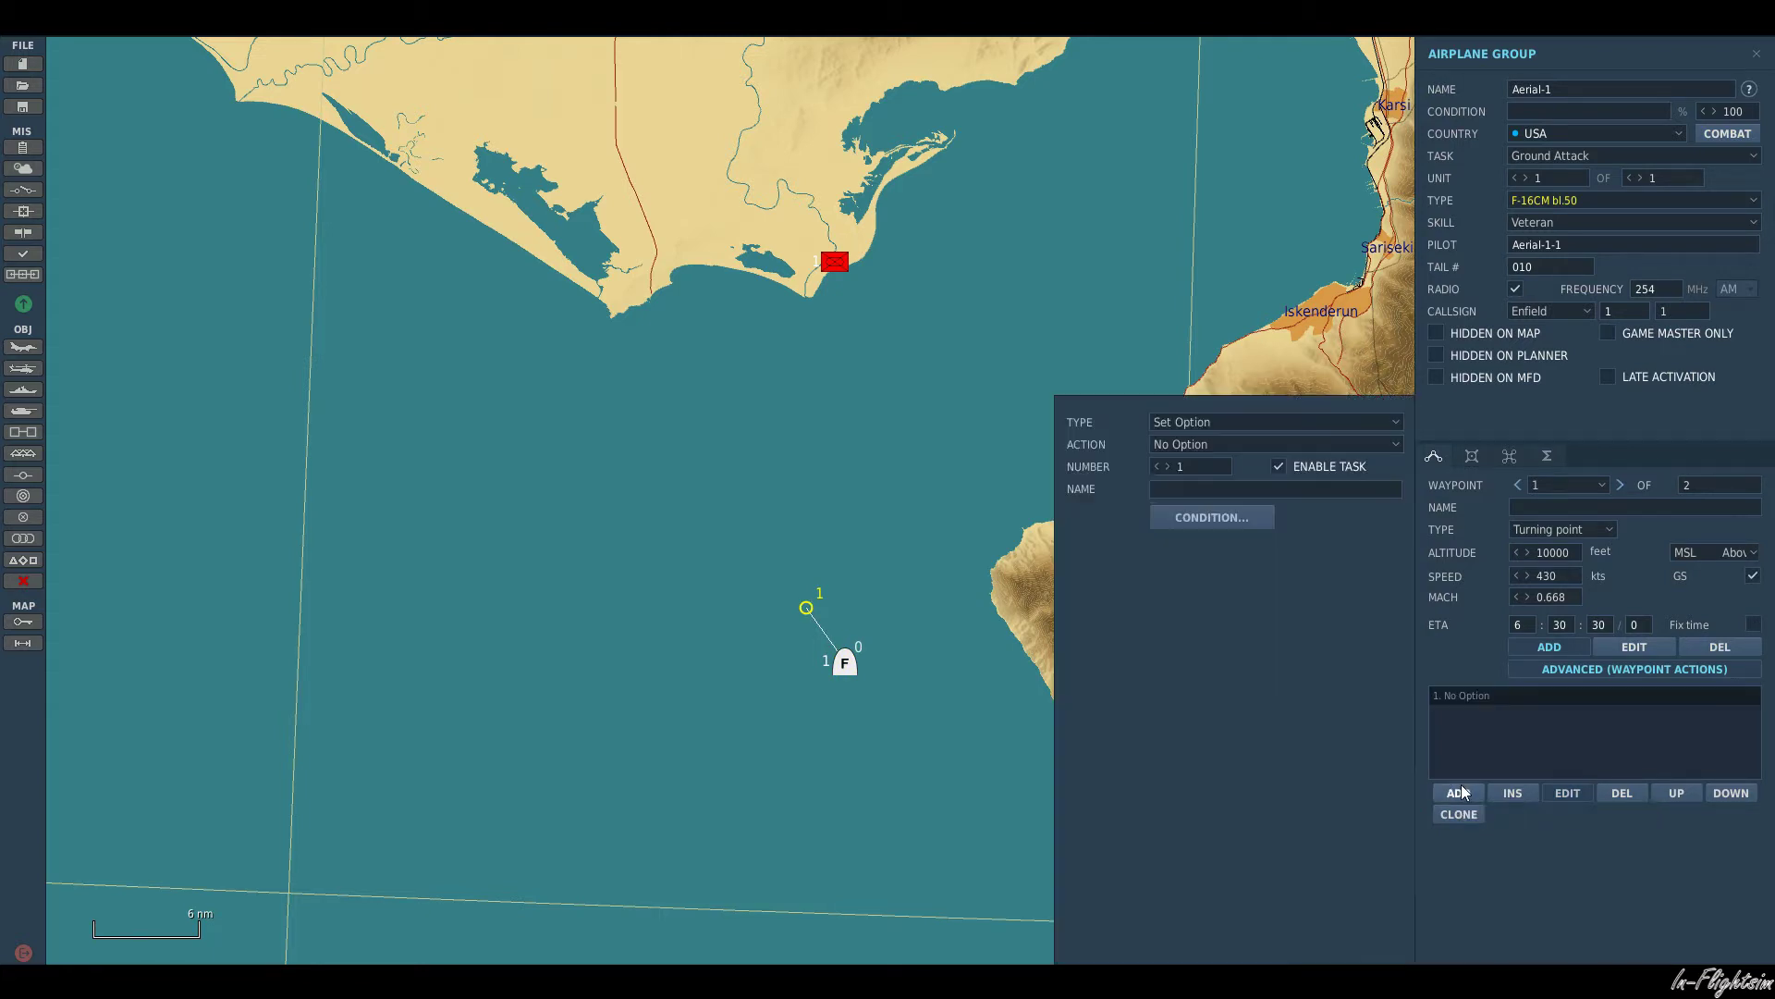
pyautogui.click(1280, 424)
pyautogui.click(1245, 444)
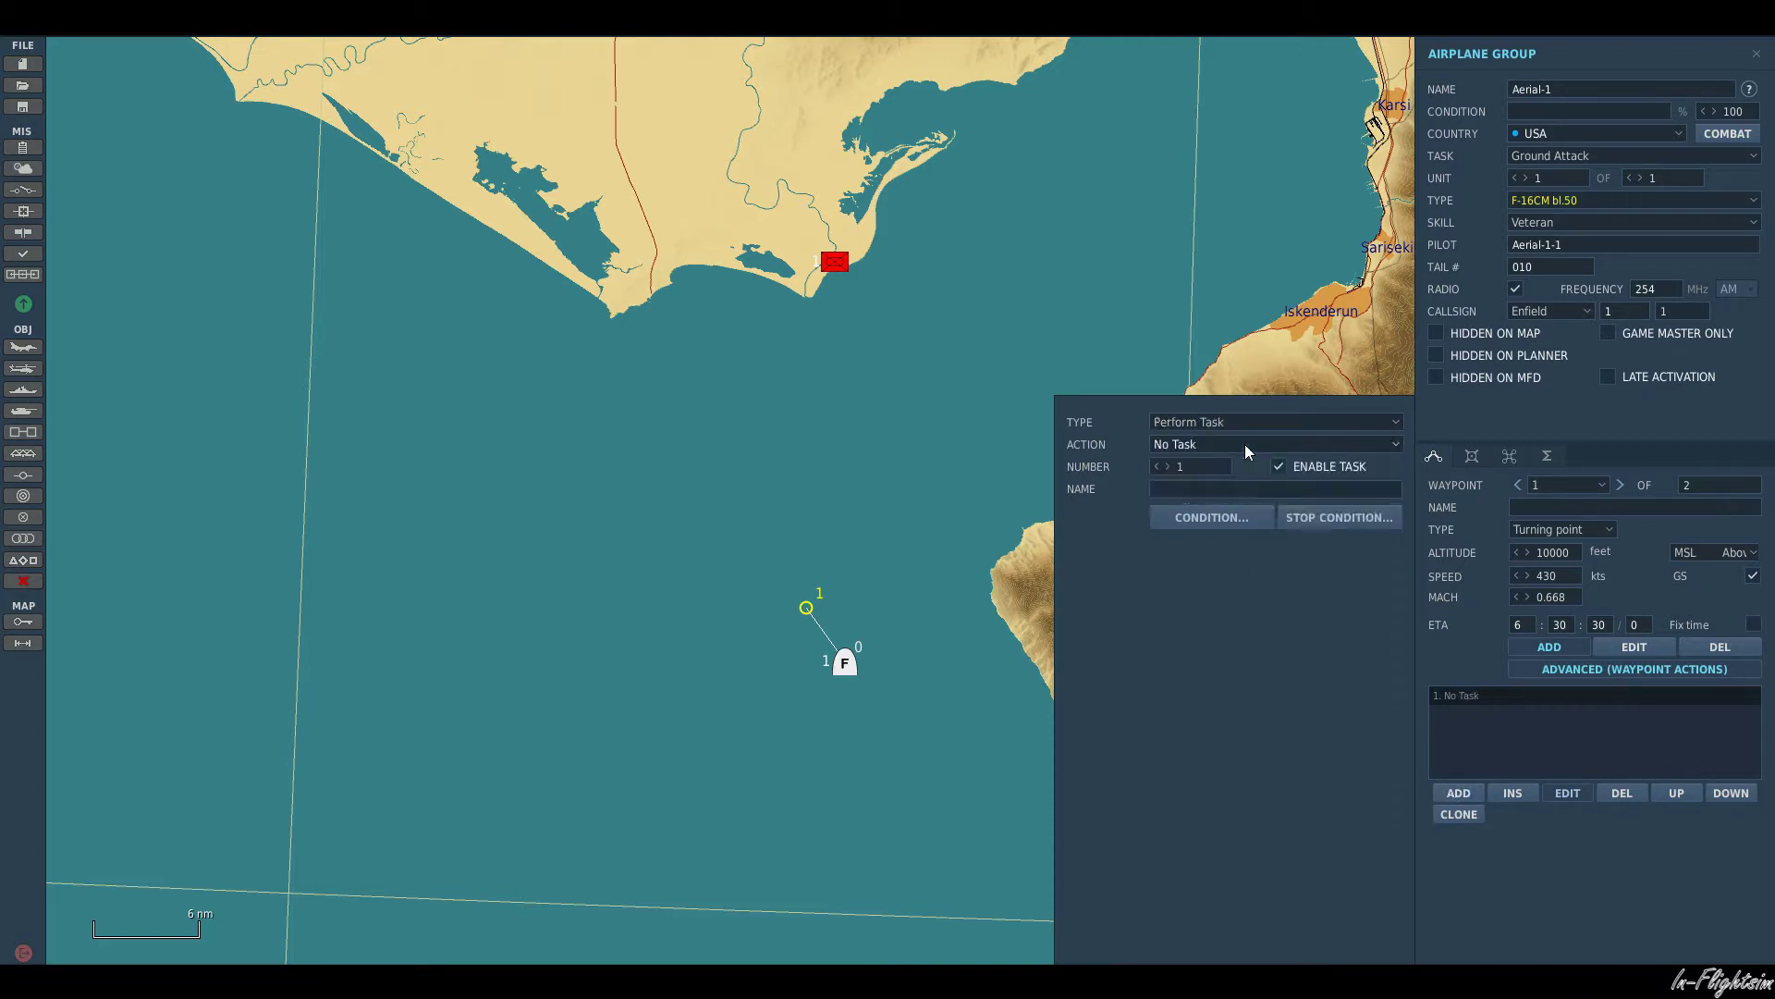
pyautogui.click(1246, 448)
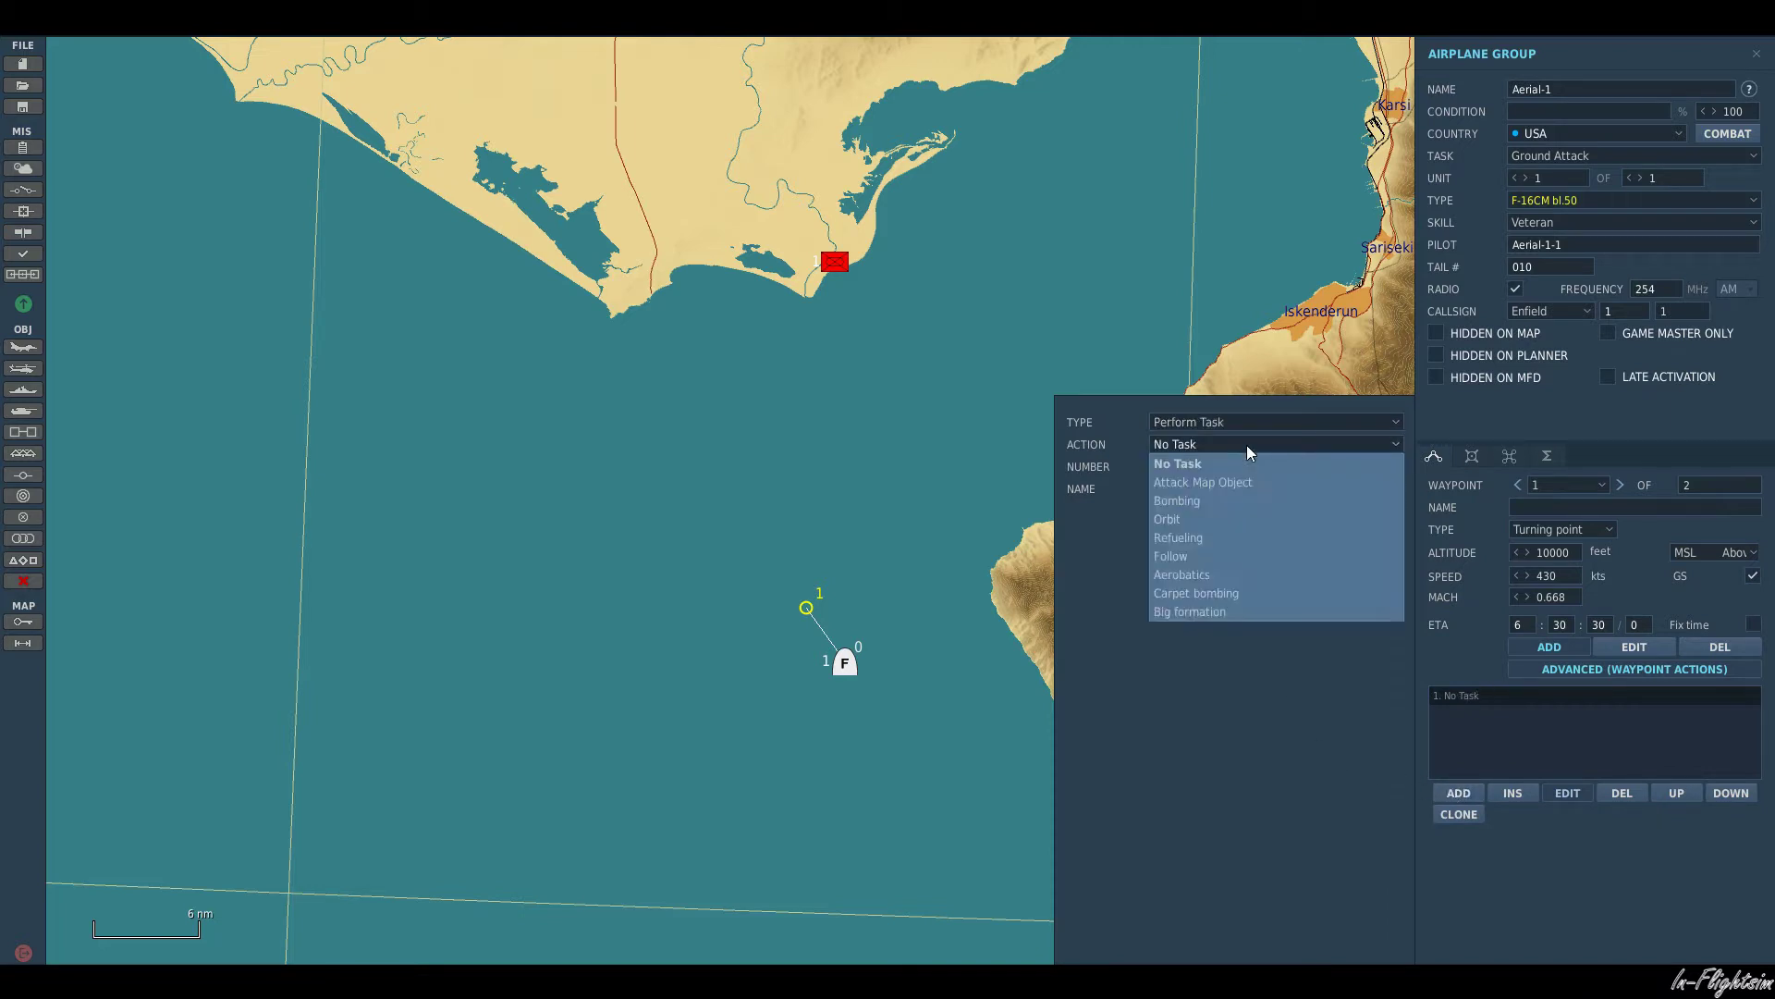
pyautogui.click(1282, 502)
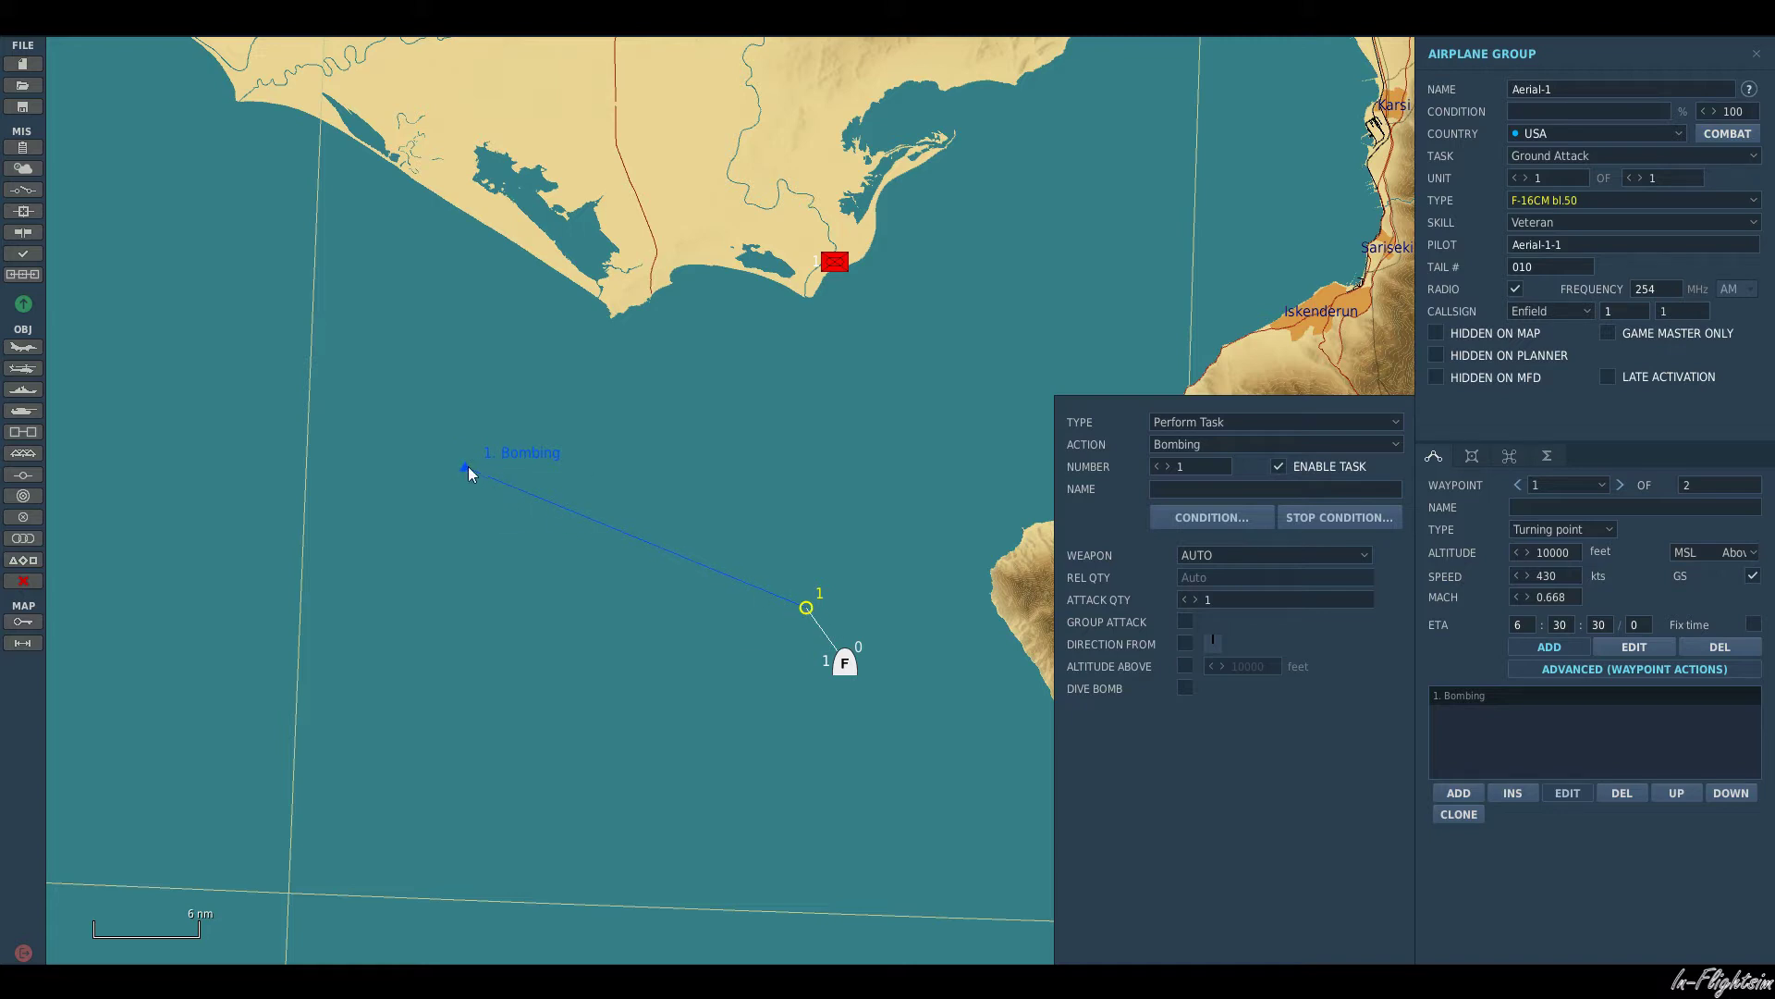
# Step: Position the Bombing aim point precisely on the BTR-80 inside the red coastal target box
pyautogui.moveTo(466, 469)
pyautogui.mouseDown()
pyautogui.moveTo(510, 375)
pyautogui.moveTo(745, 267)
pyautogui.moveTo(847, 265)
pyautogui.mouseUp()
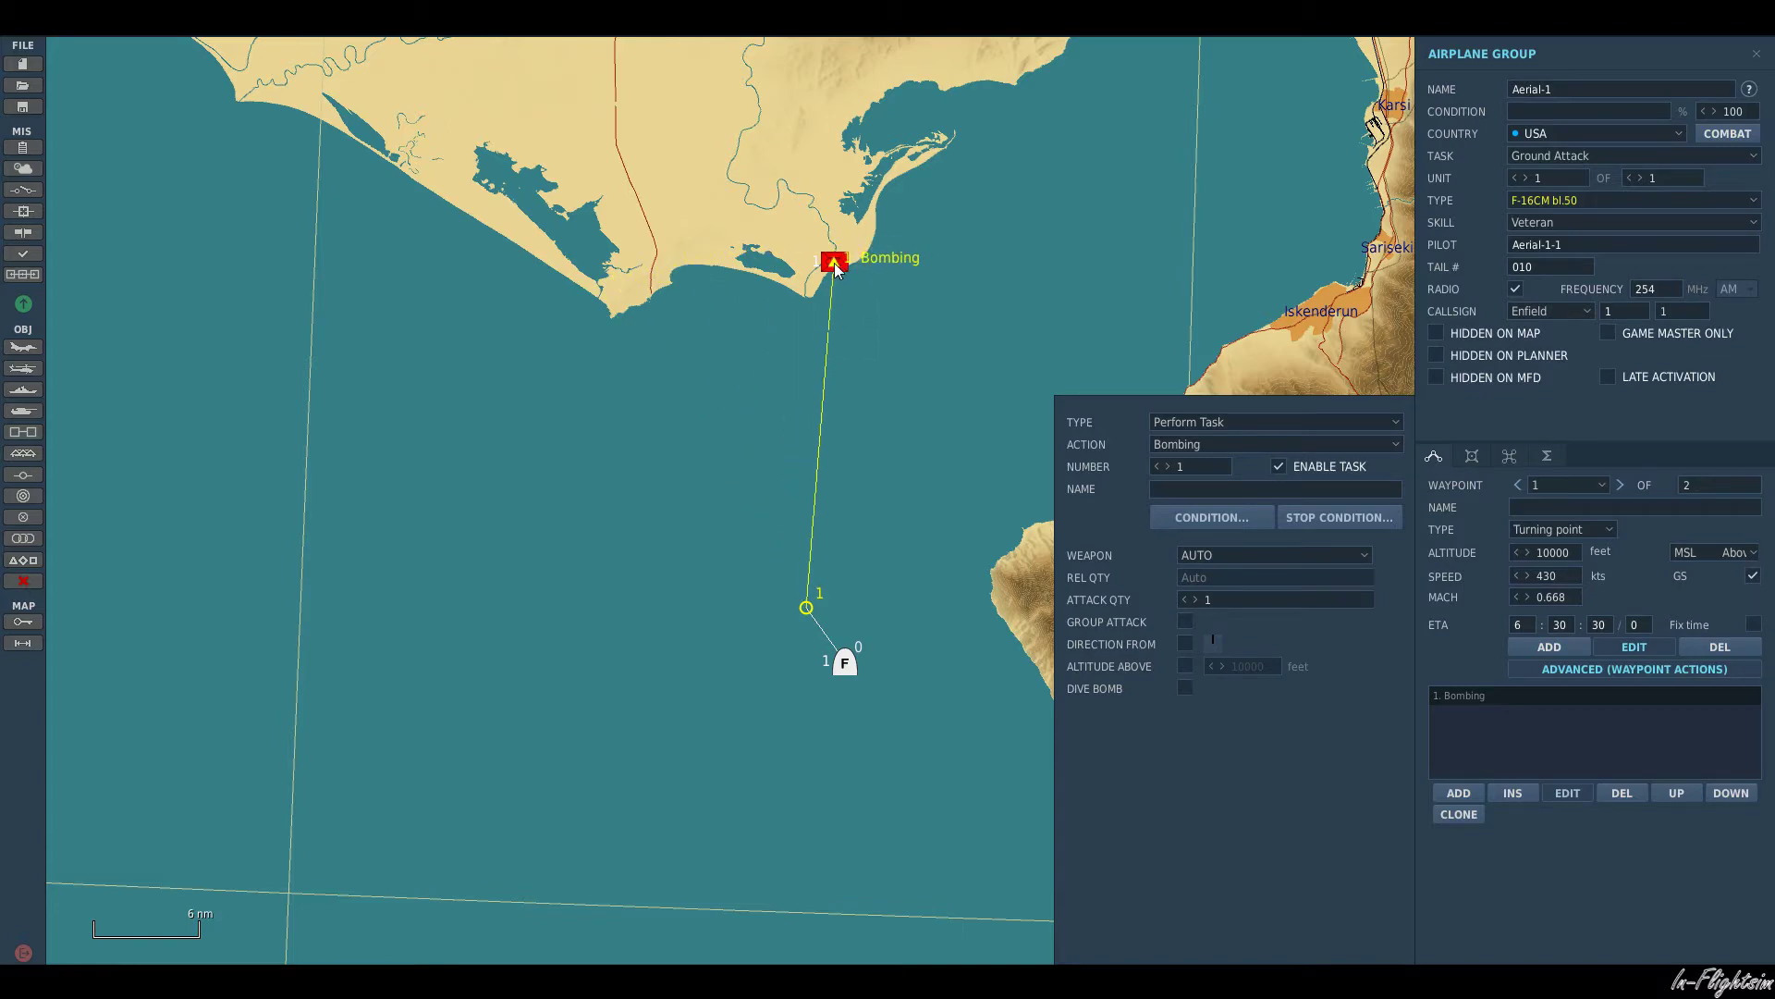
pyautogui.scroll(10, 841, 268)
pyautogui.scroll(8, 817, 307)
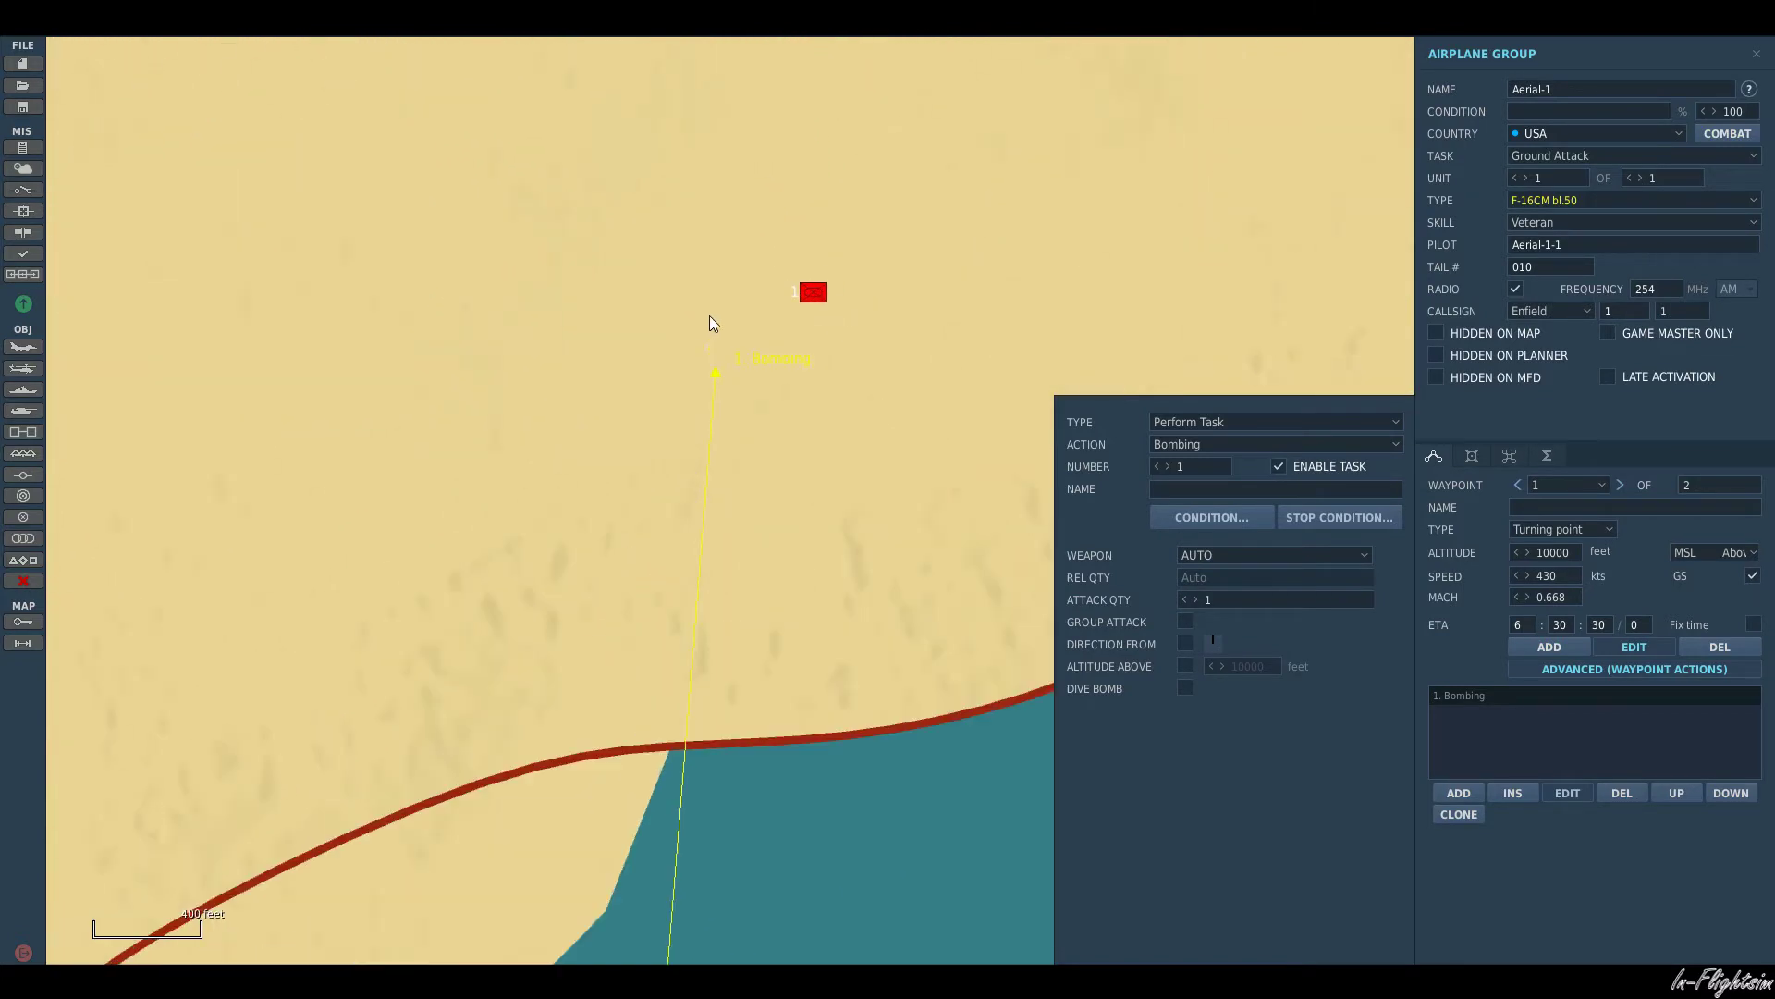
pyautogui.moveTo(659, 481); pyautogui.dragTo(857, 308)
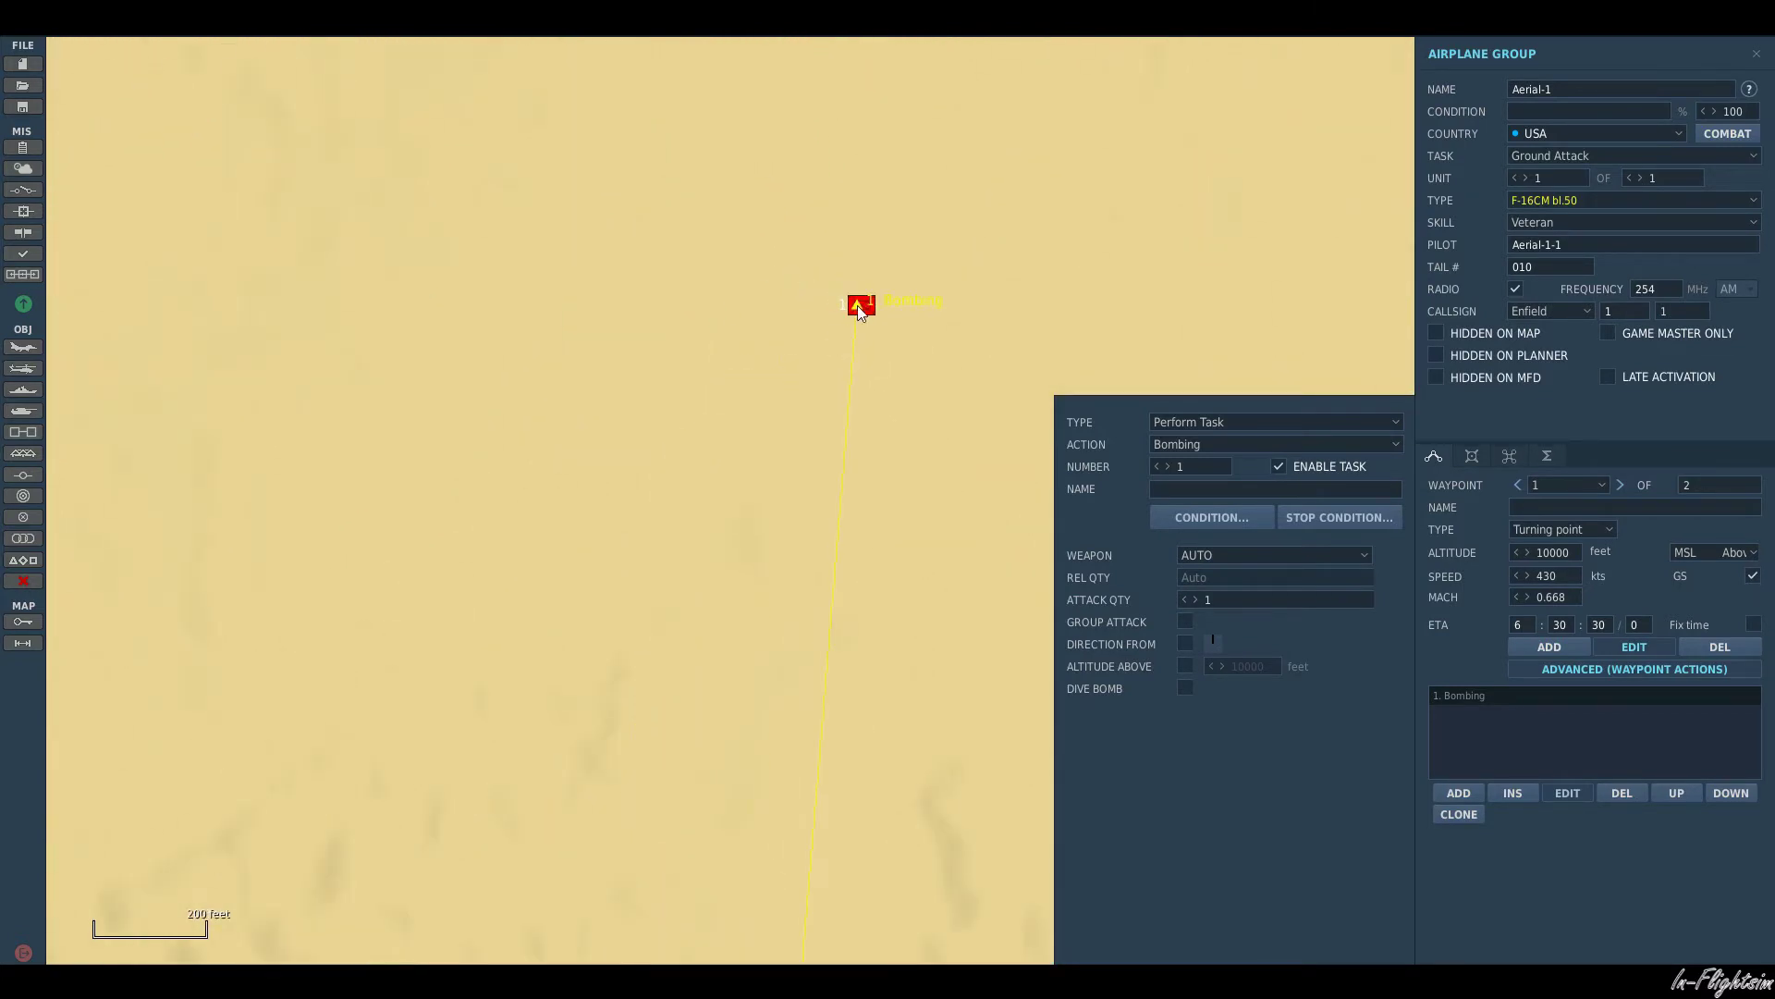
pyautogui.scroll(6, 860, 310)
pyautogui.scroll(2, 864, 313)
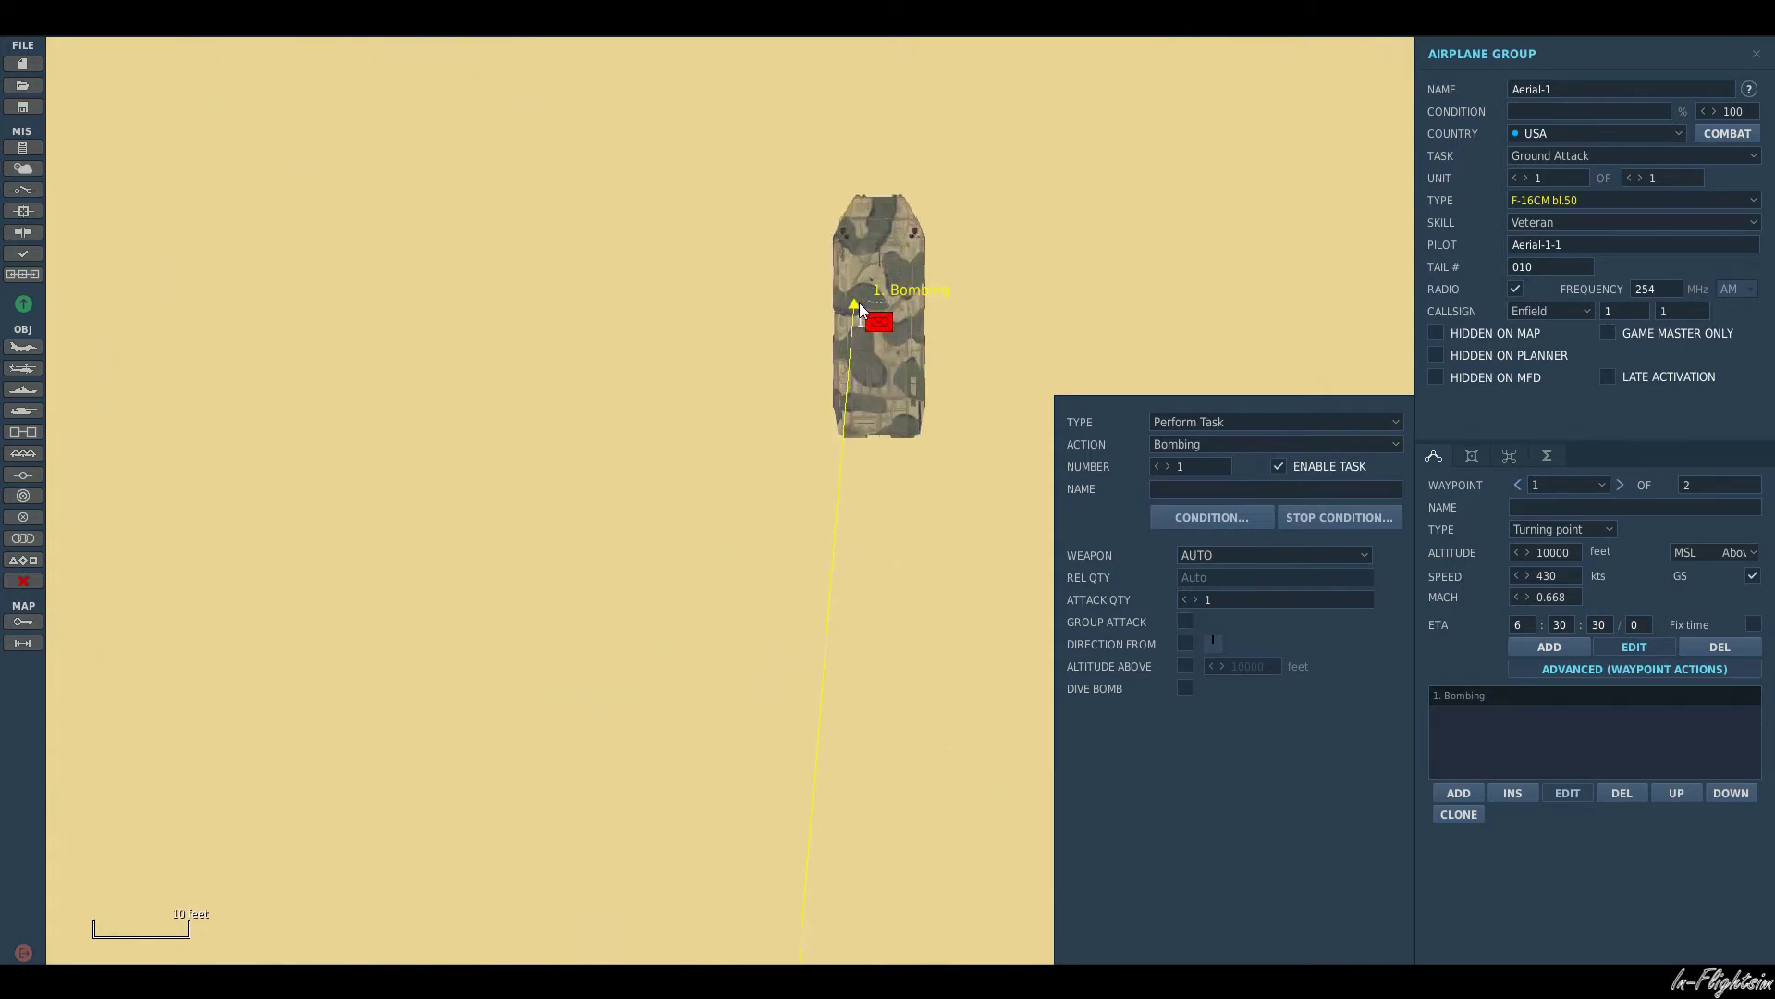
pyautogui.moveTo(855, 308); pyautogui.dragTo(880, 328)
pyautogui.scroll(-12, 931, 405)
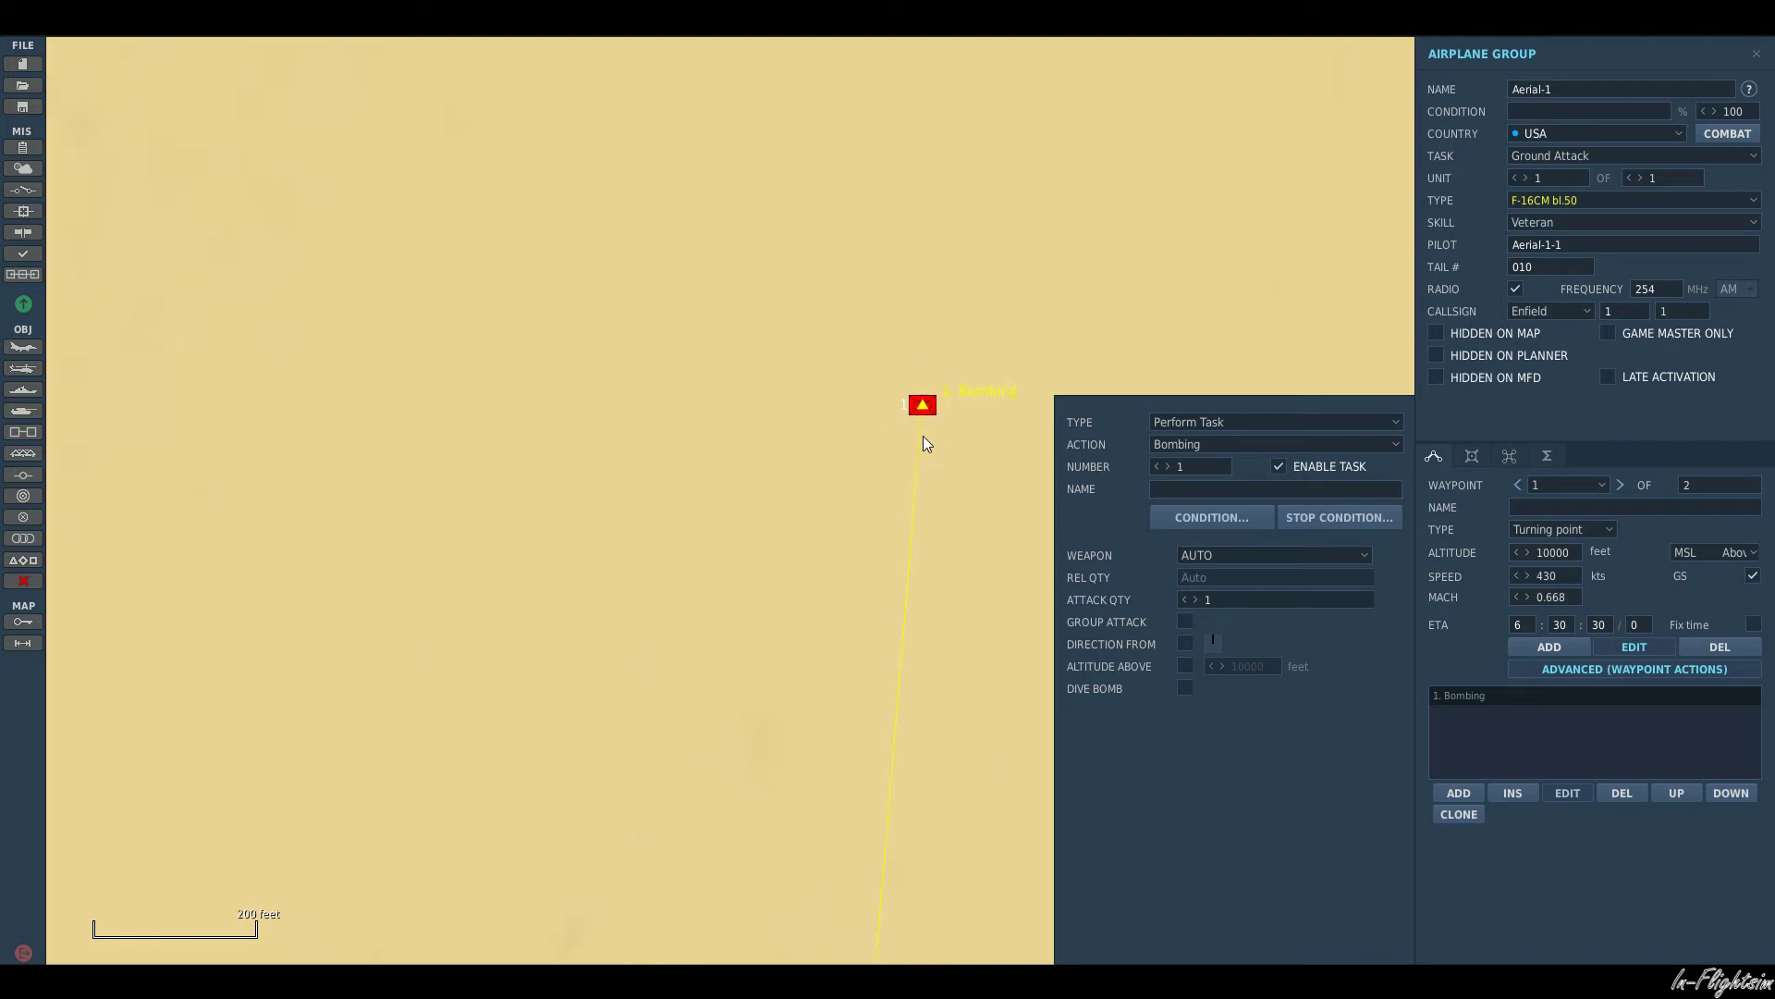
pyautogui.scroll(-10, 926, 442)
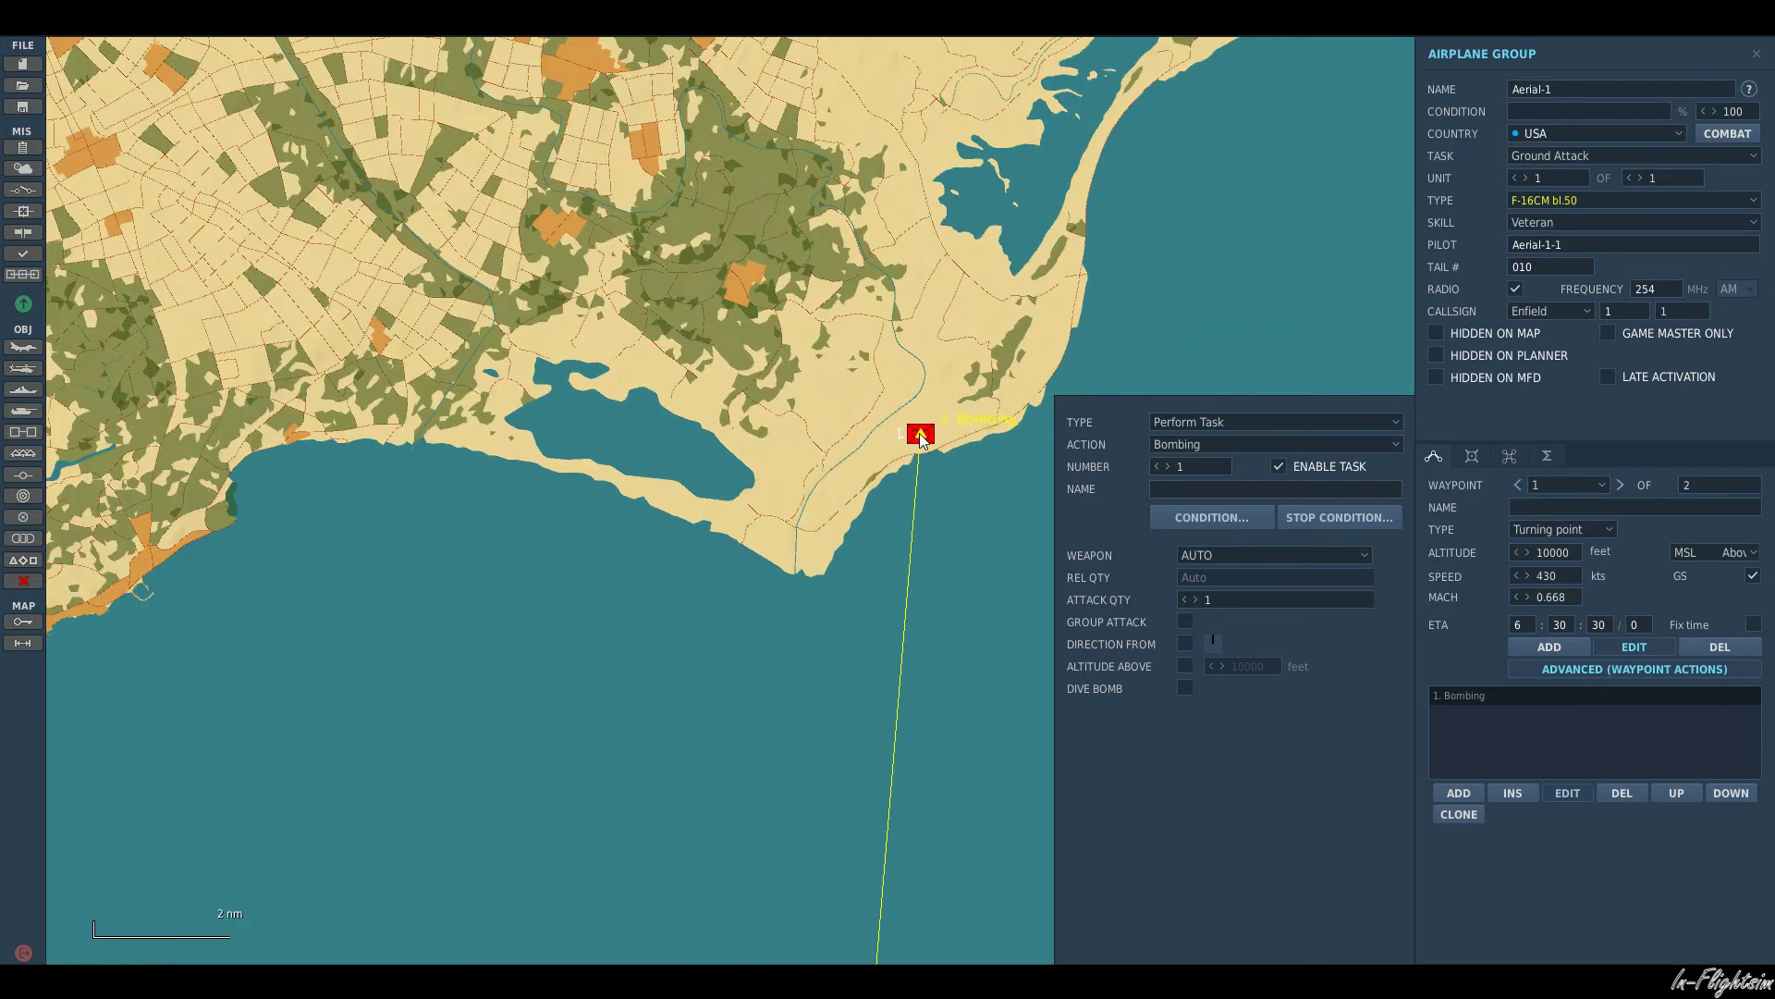
pyautogui.moveTo(965, 597); pyautogui.dragTo(692, 407)
pyautogui.scroll(3, 662, 379)
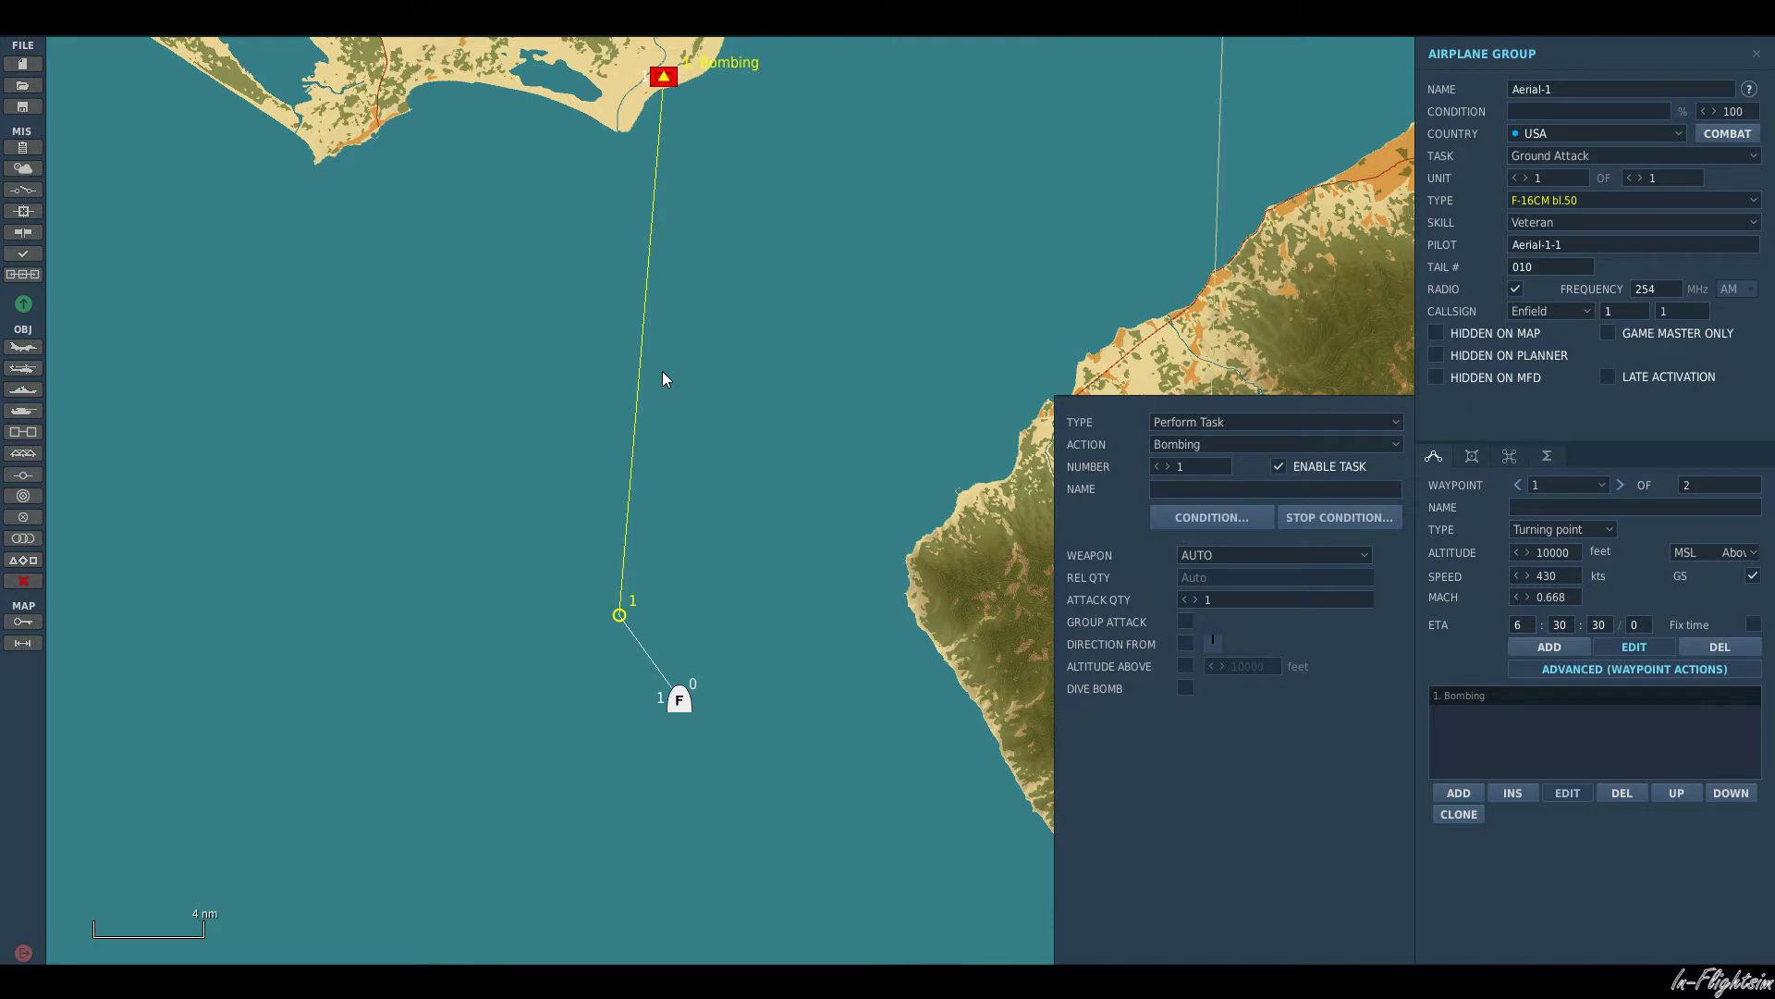
pyautogui.moveTo(840, 320); pyautogui.dragTo(811, 428)
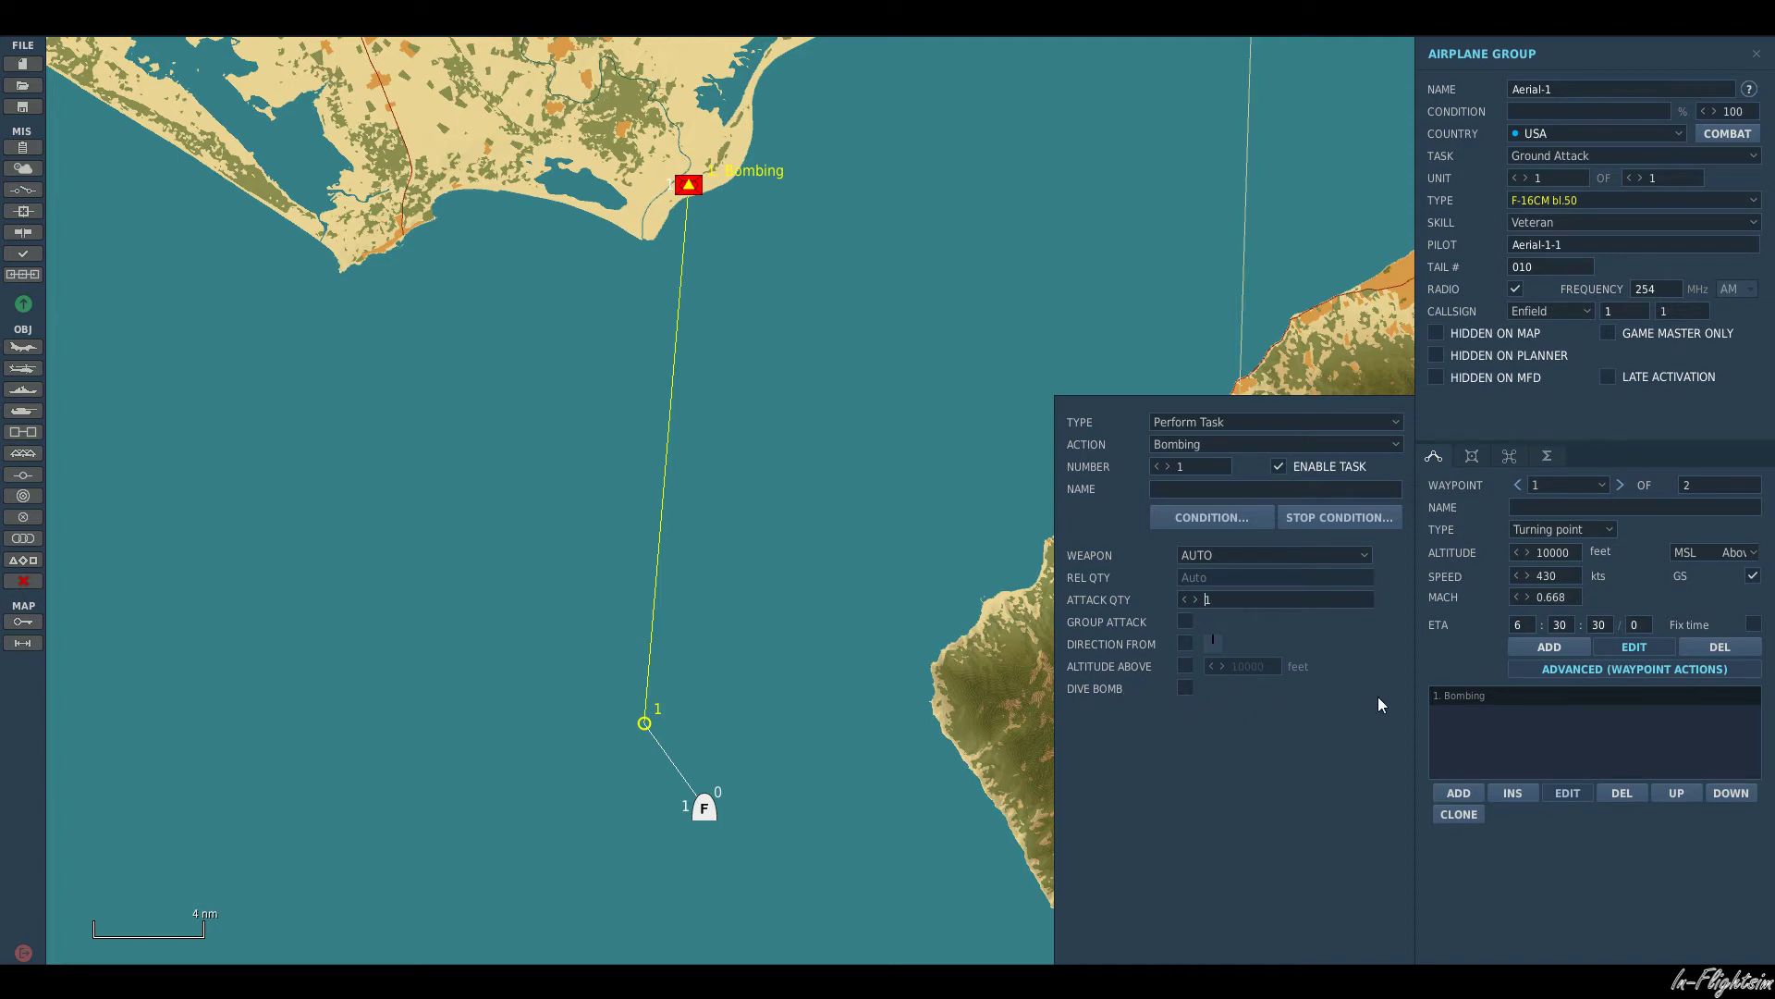
# Step: Close the bombing task, loadout and airplane group panels, leaving the full route map
pyautogui.click(1578, 796)
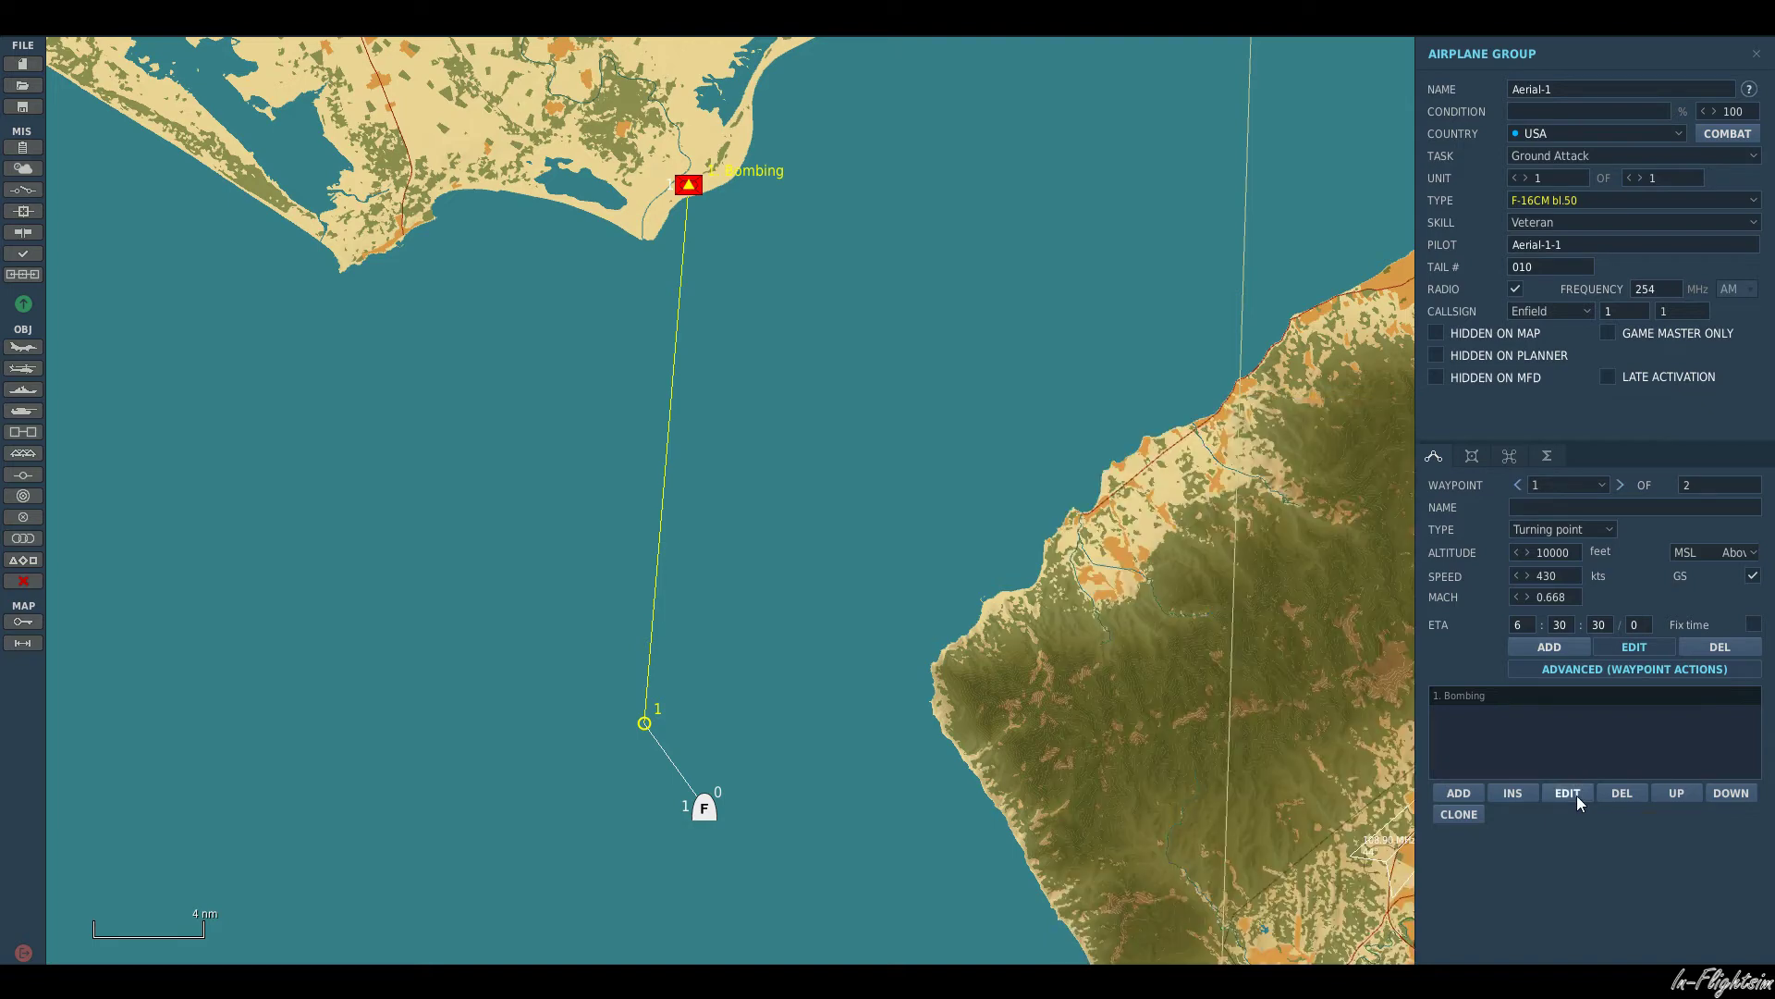
pyautogui.click(1472, 456)
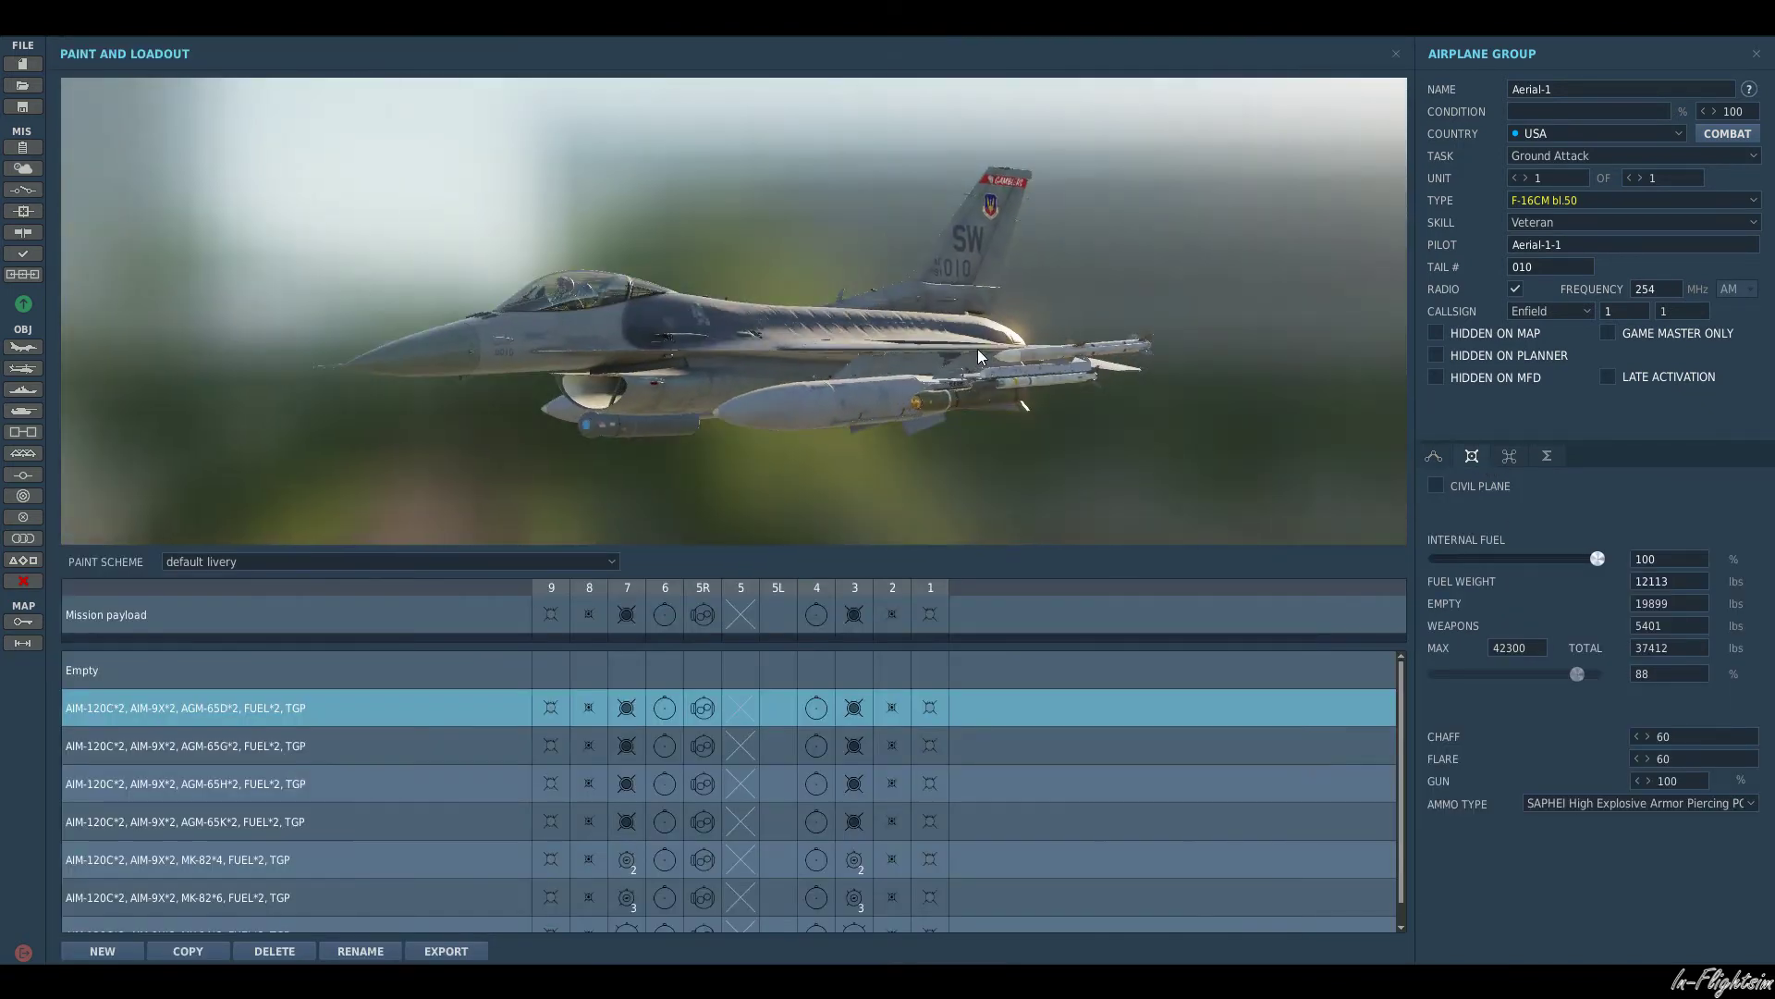
pyautogui.click(1445, 461)
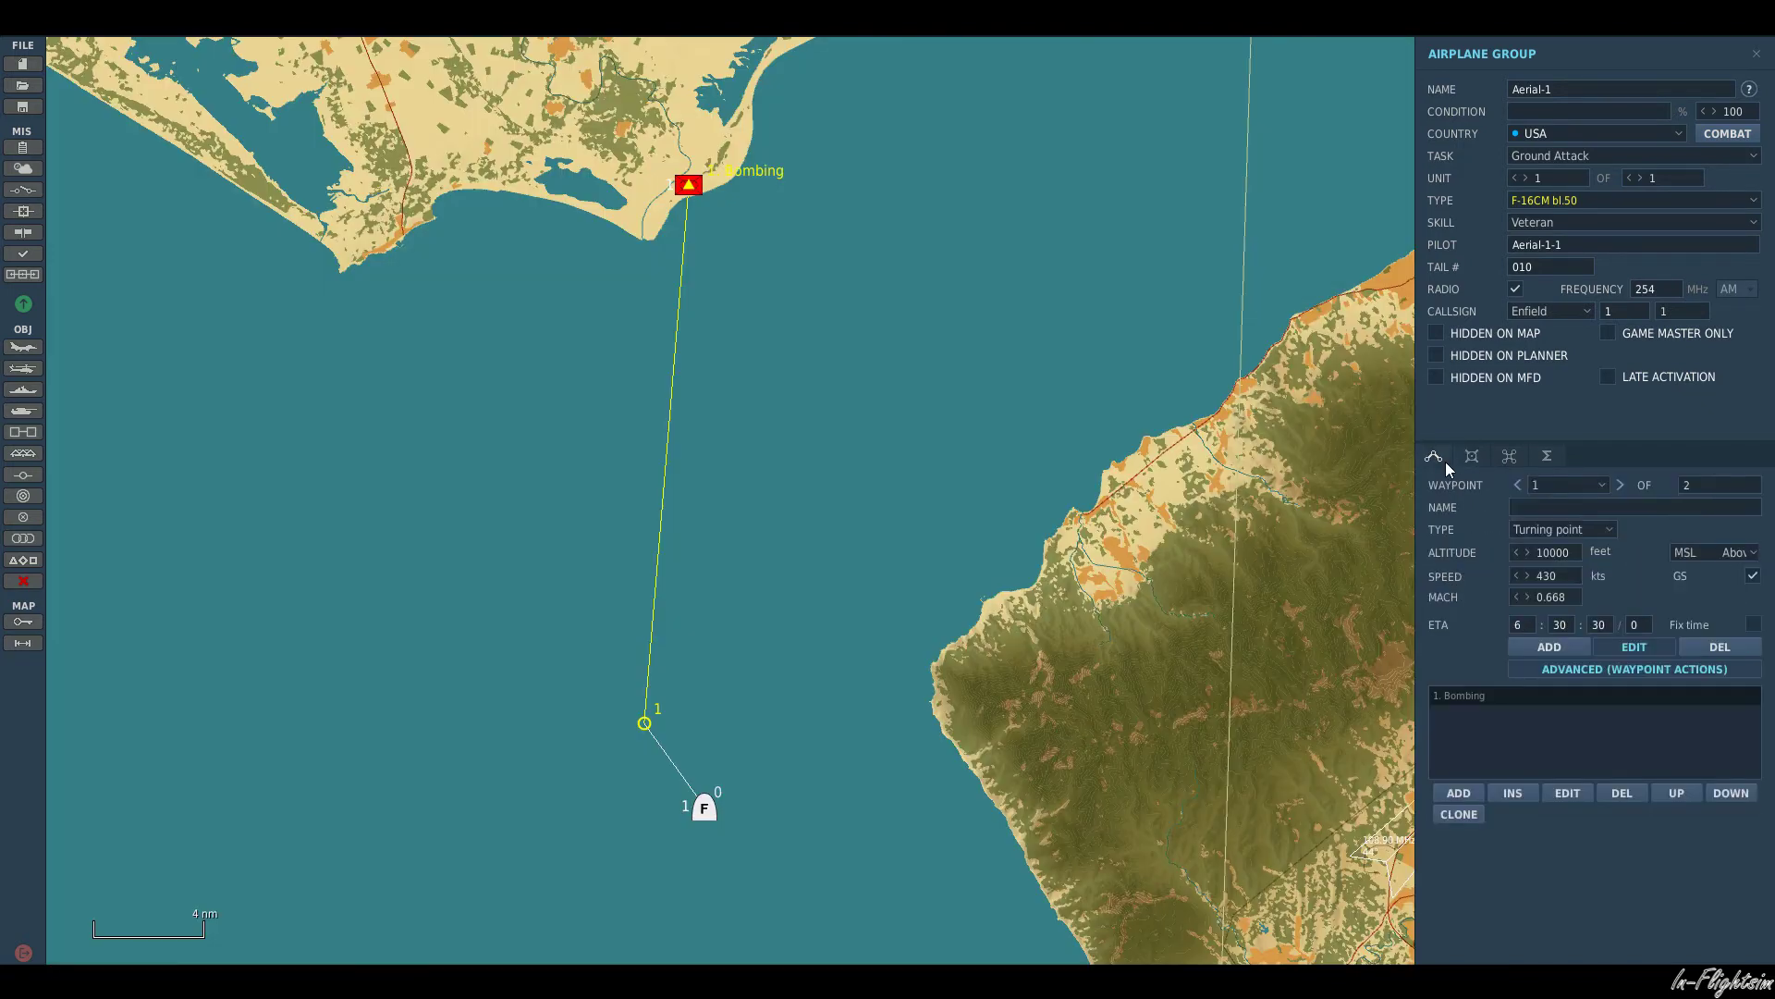
pyautogui.click(919, 463)
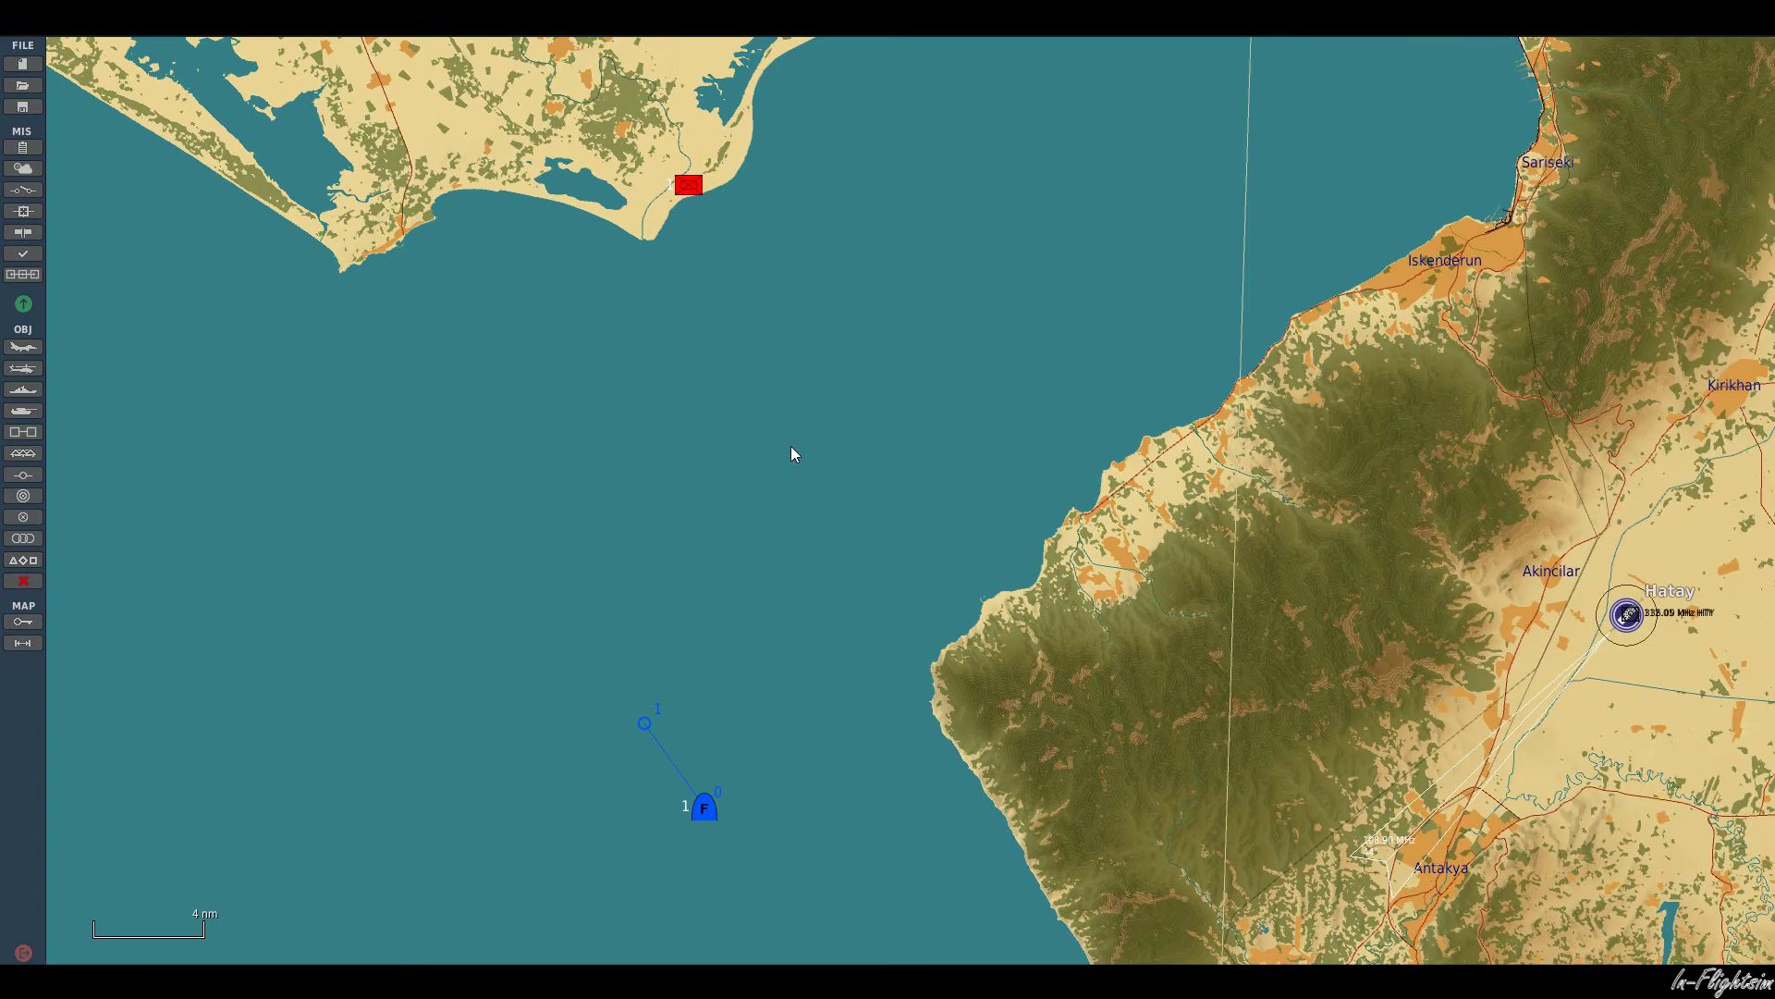
# Step: Launch the mission and fly the armed F-16 in the simulator
pyautogui.click(23, 303)
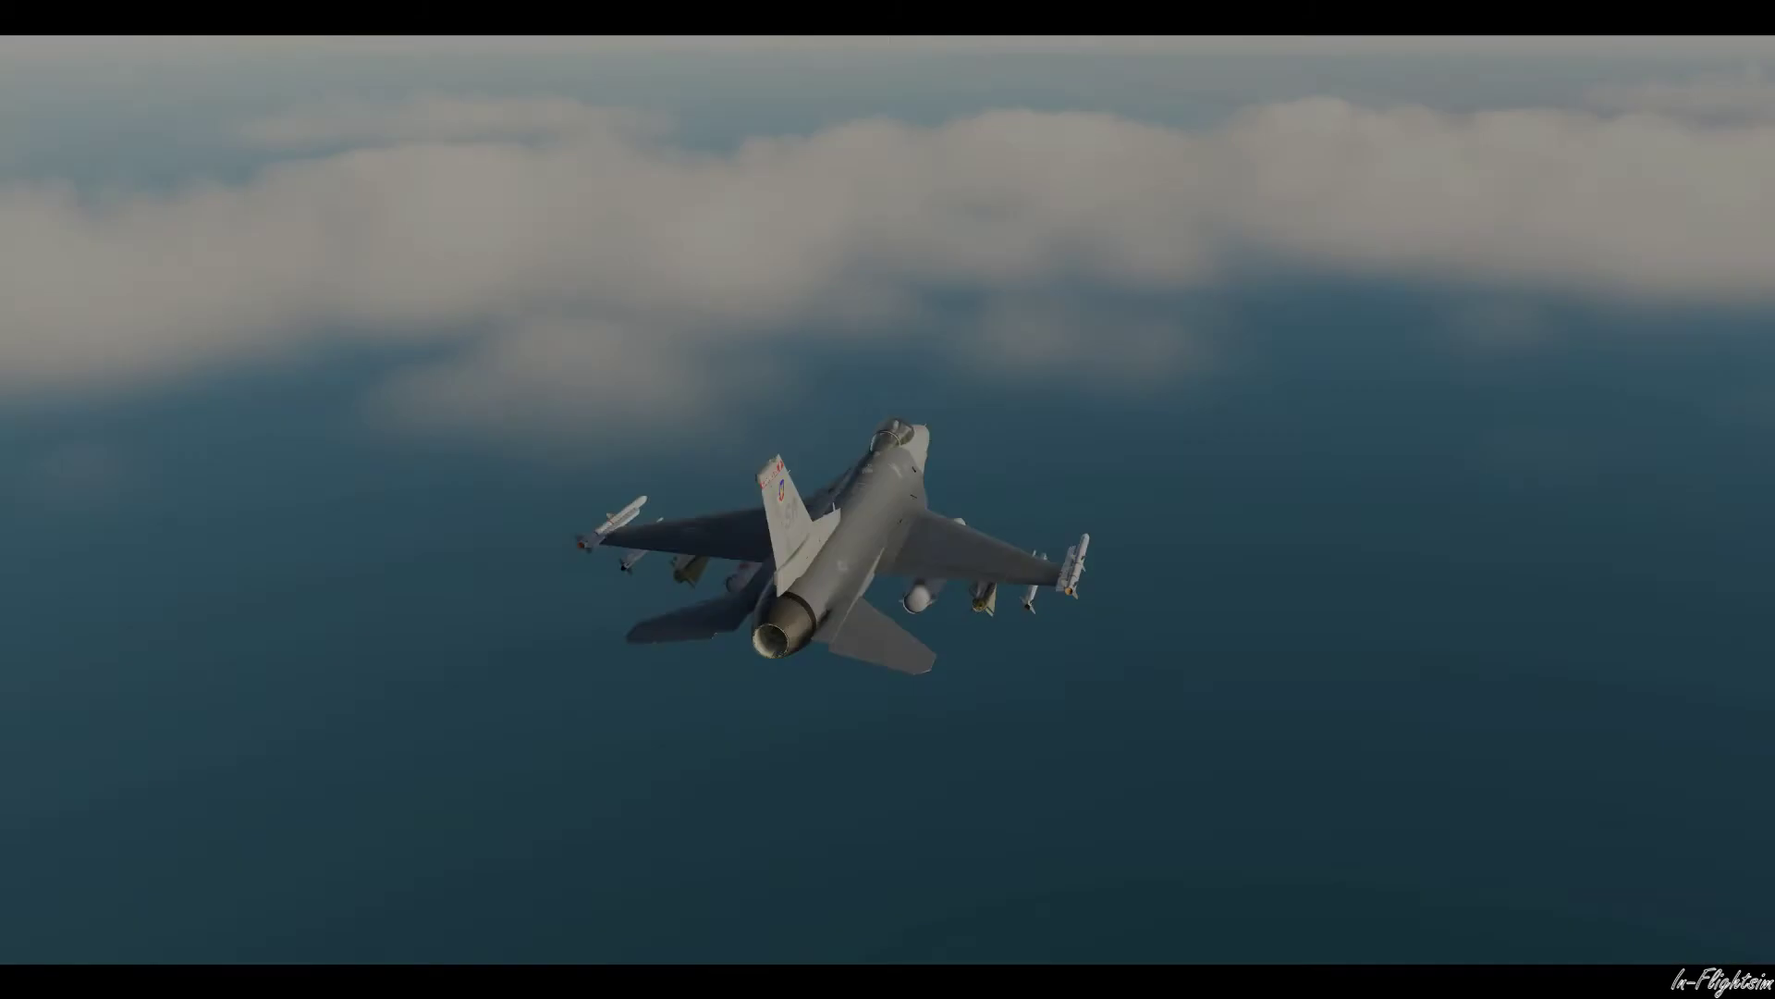